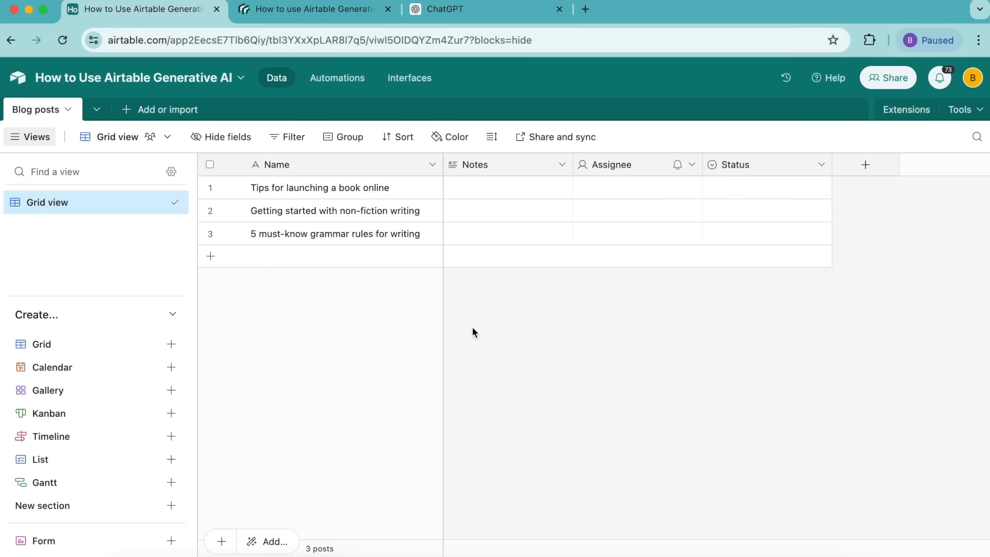
Rename the Blog posts Notes field to Introduction.
{"action": "double_click", "coordinate": [501, 169]}
{"action": "type", "text": "In"}
{"action": "left_click", "coordinate": [564, 234]}
{"action": "left_click", "coordinate": [773, 385]}
Create a new grid view named Needs introduction.
{"action": "left_click", "coordinate": [173, 345]}
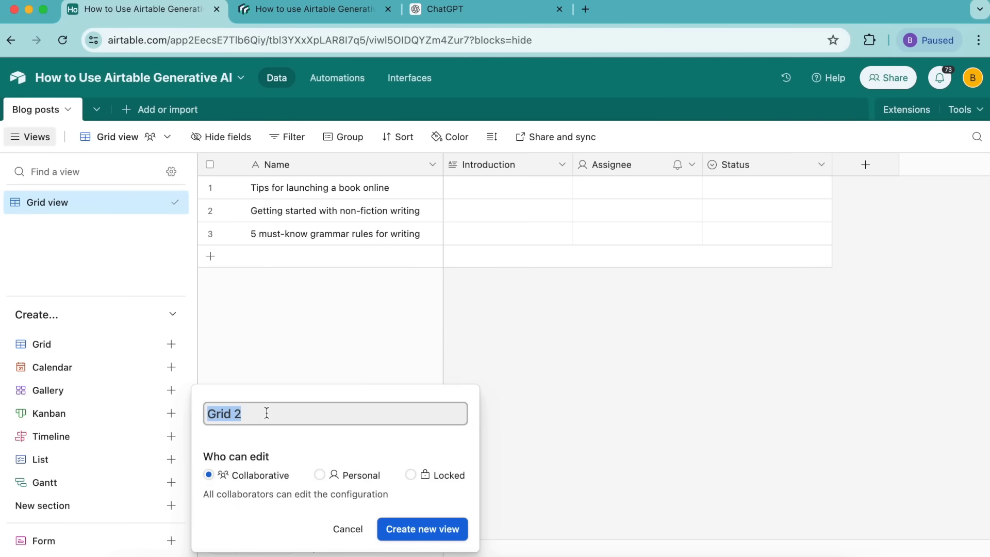
{"action": "type", "text": "Needs introduction"}
{"action": "left_click", "coordinate": [428, 533]}
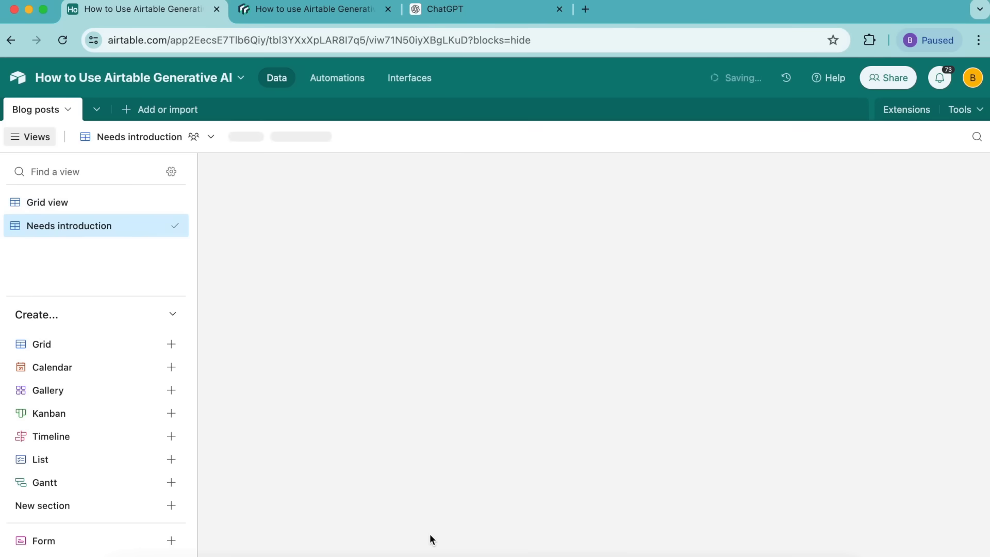
Filter the view to posts whose Name is not empty and Introduction is empty.
{"action": "left_click", "coordinate": [338, 137]}
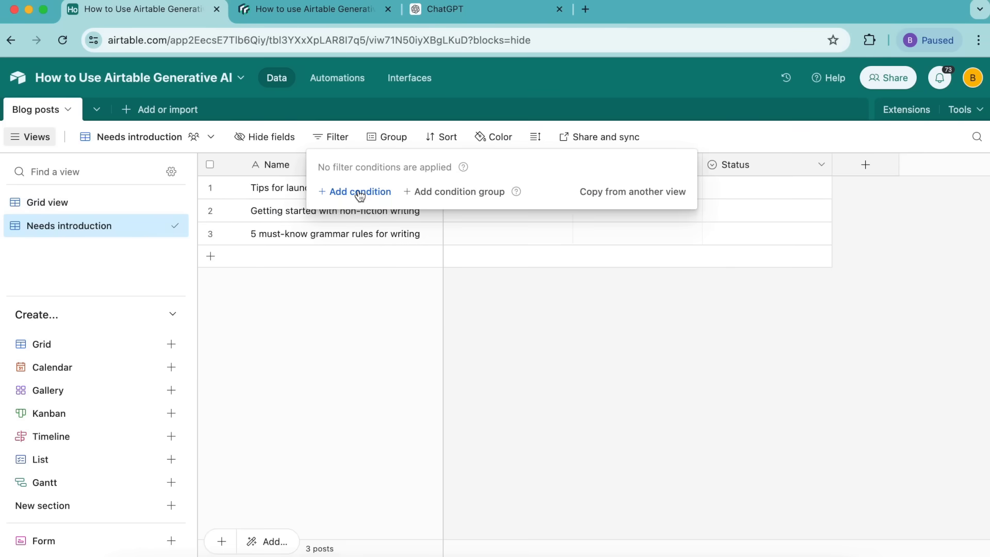
{"action": "left_click", "coordinate": [360, 192]}
{"action": "left_click", "coordinate": [359, 222]}
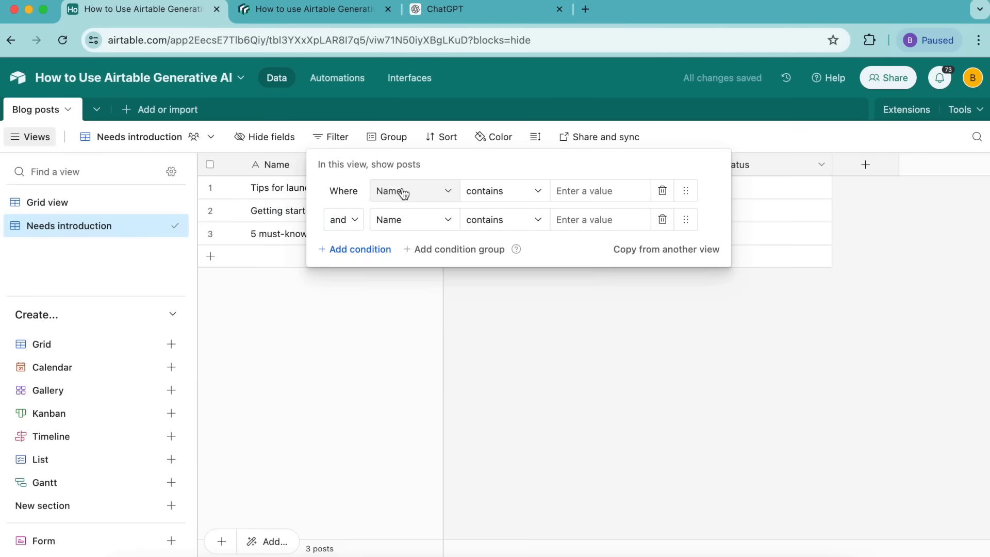
{"action": "left_click", "coordinate": [482, 191]}
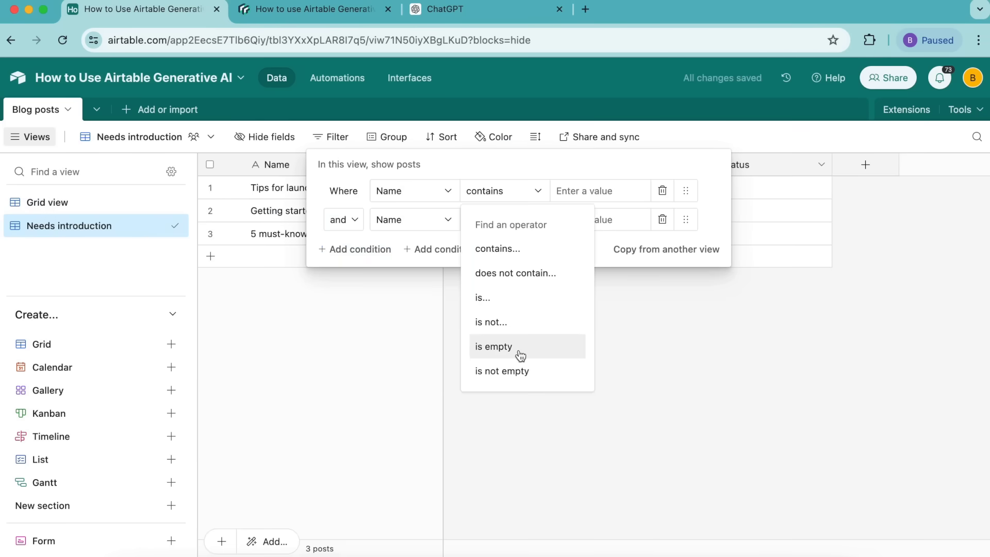
{"action": "left_click", "coordinate": [521, 374]}
{"action": "left_click", "coordinate": [413, 219]}
{"action": "left_click", "coordinate": [431, 301]}
{"action": "left_click", "coordinate": [497, 219]}
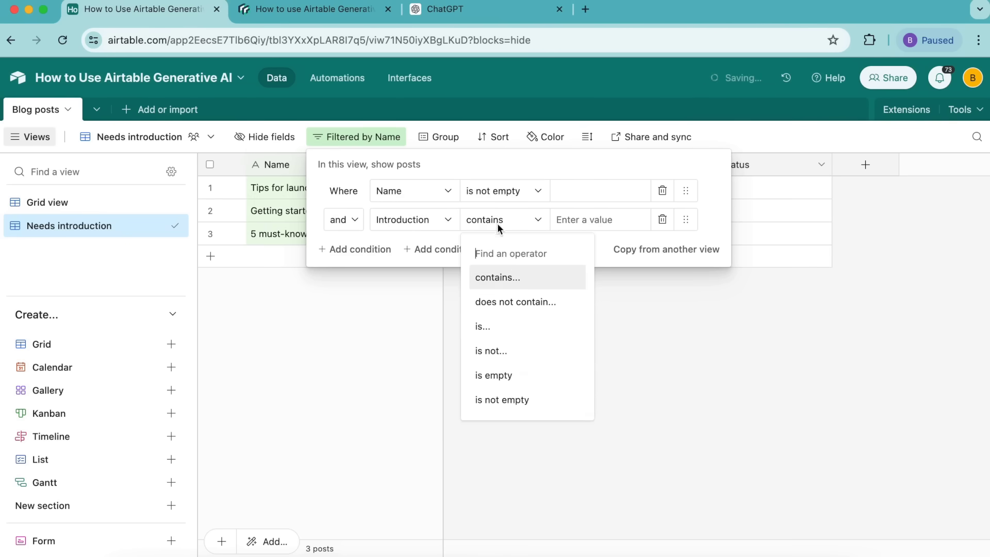
{"action": "left_click", "coordinate": [515, 375]}
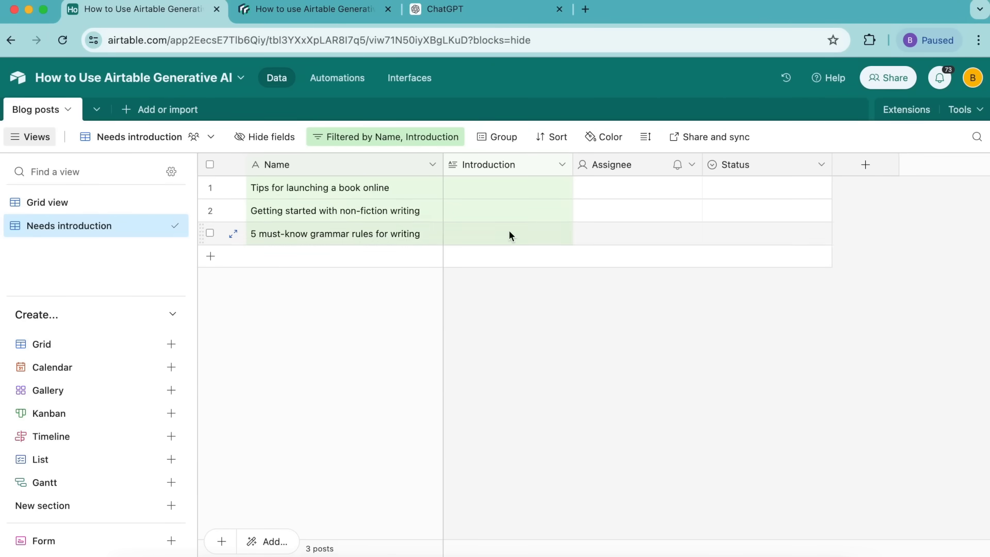
{"action": "left_click", "coordinate": [907, 110]}
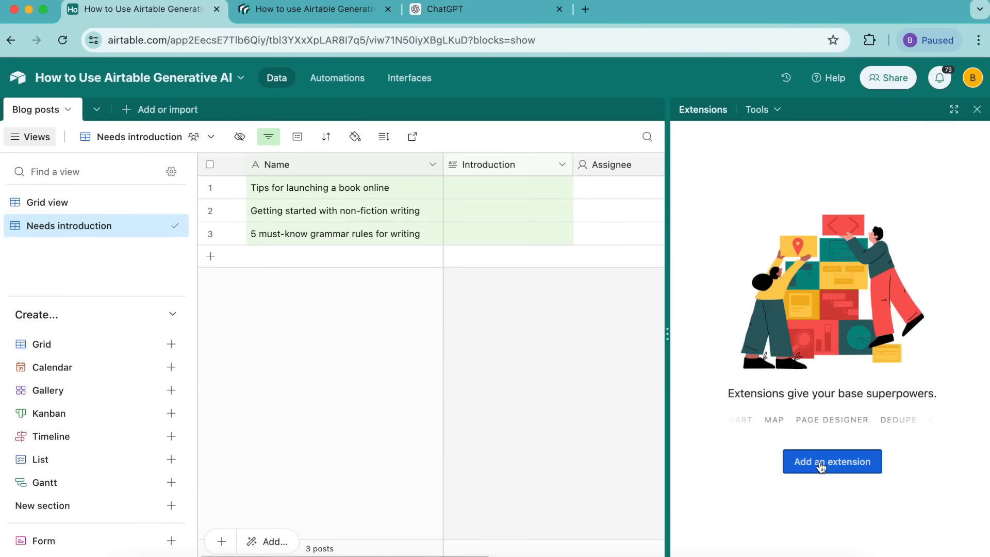
Find Data Fetcher in the marketplace by searching 'data fetch' and add it to the base.
{"action": "left_click", "coordinate": [822, 463]}
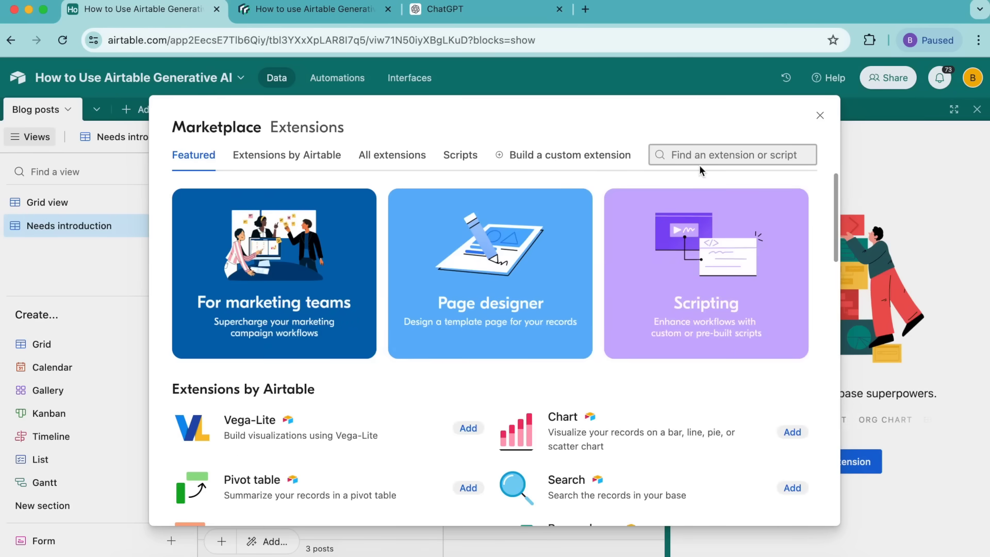
{"action": "type", "text": "data fetch"}
{"action": "left_click", "coordinate": [472, 235]}
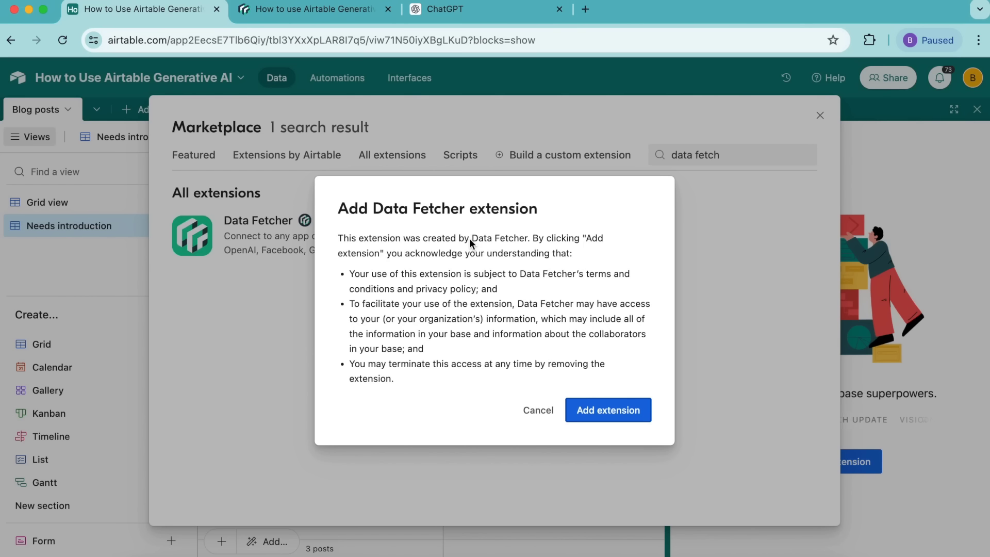
{"action": "left_click", "coordinate": [608, 410]}
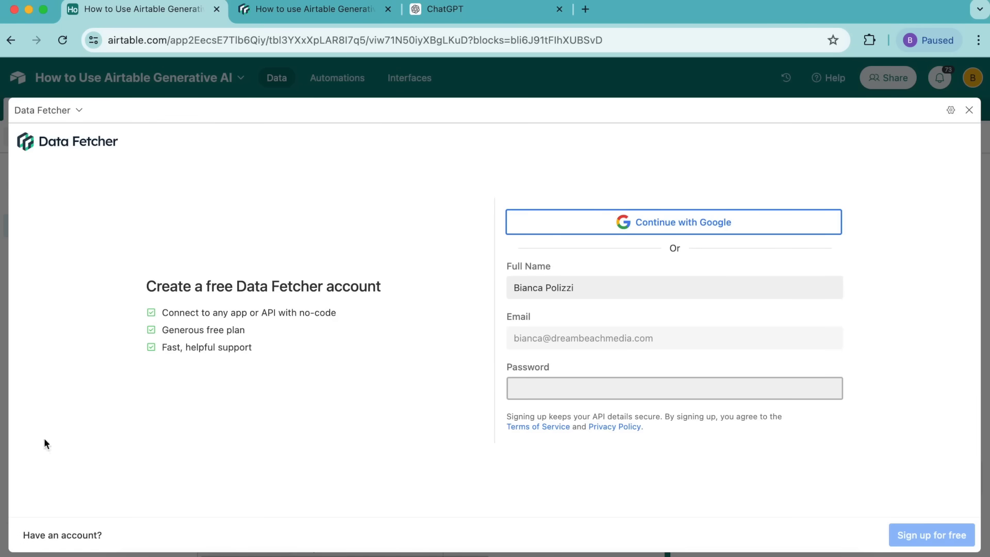
Sign in to Data Fetcher with Google and create Request 1 using the OpenAI application.
{"action": "left_click", "coordinate": [670, 227]}
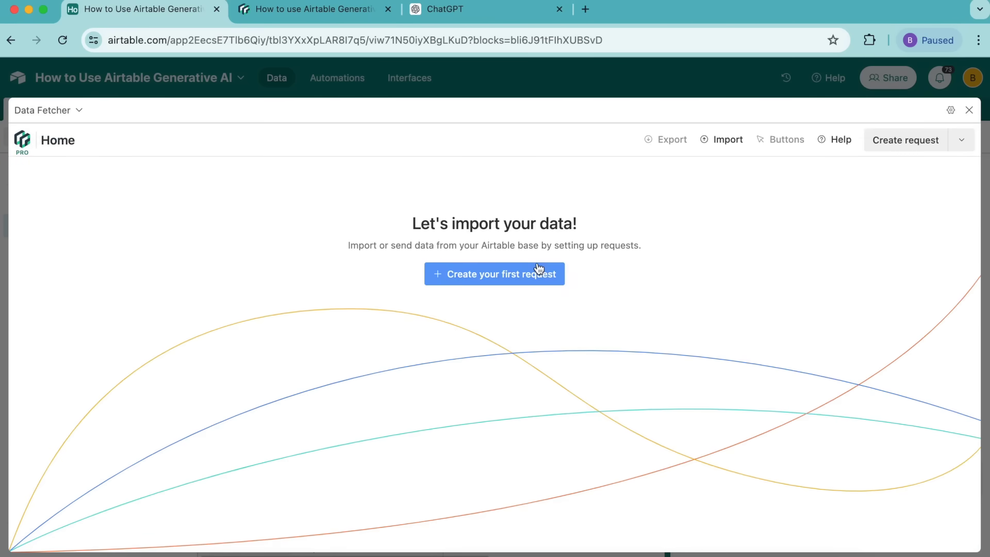
{"action": "left_click", "coordinate": [515, 274]}
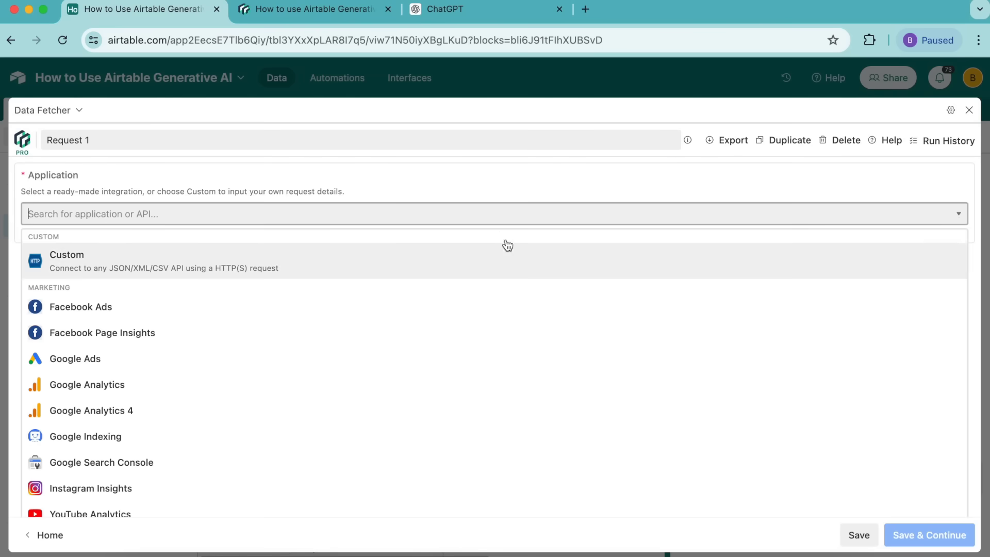
{"action": "left_click", "coordinate": [86, 213]}
{"action": "type", "text": "op"}
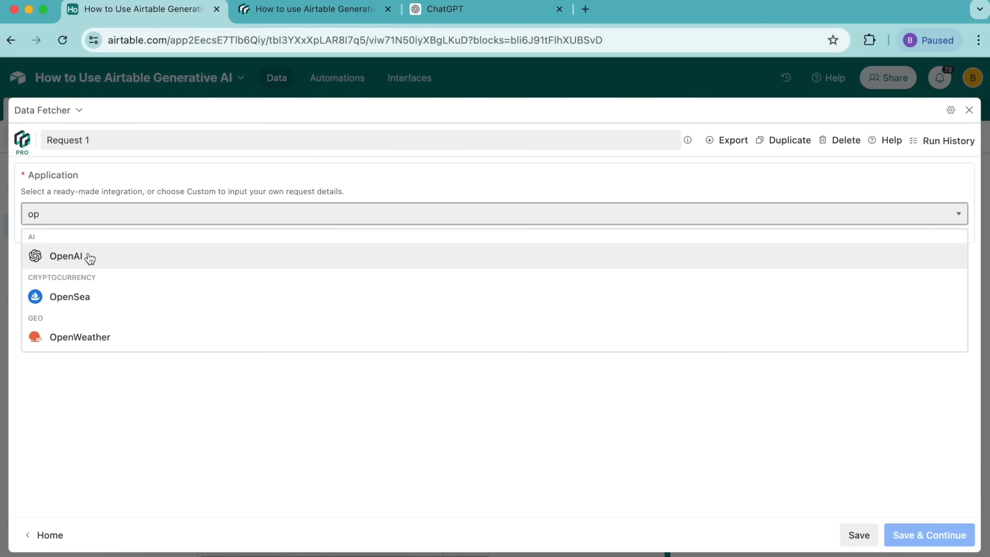
{"action": "left_click", "coordinate": [67, 256]}
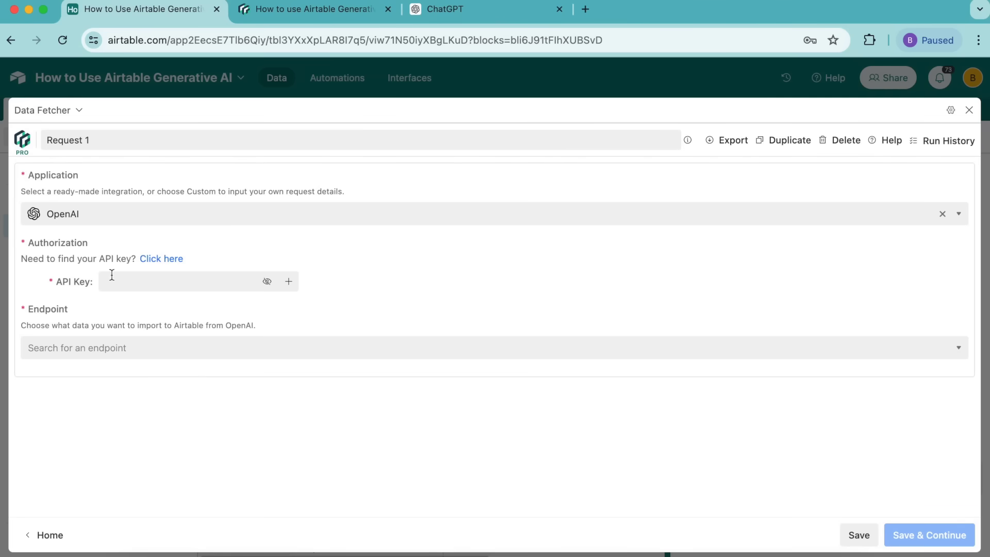
Paste the OpenAI API key and choose the Create chat message completion endpoint.
{"action": "left_click", "coordinate": [160, 262]}
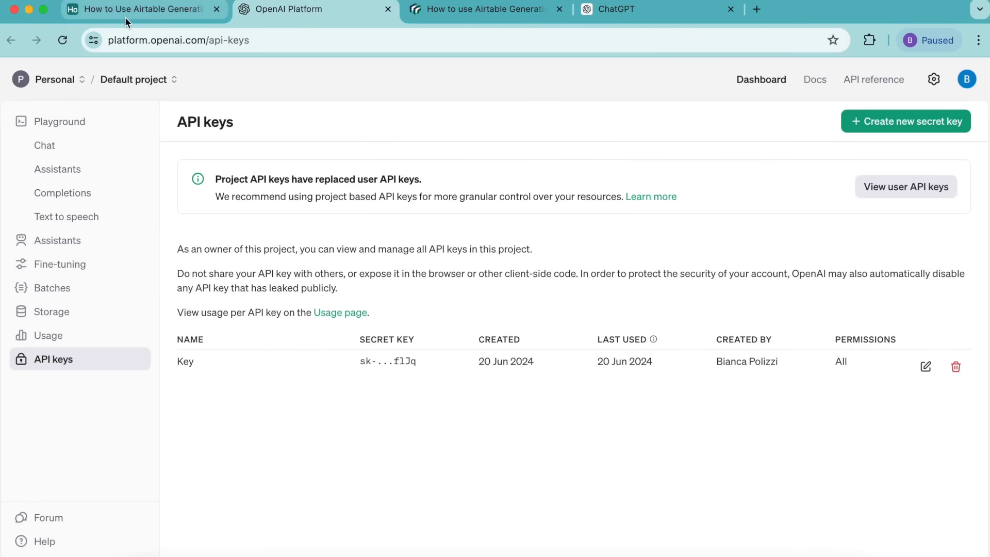
{"action": "left_click", "coordinate": [139, 9]}
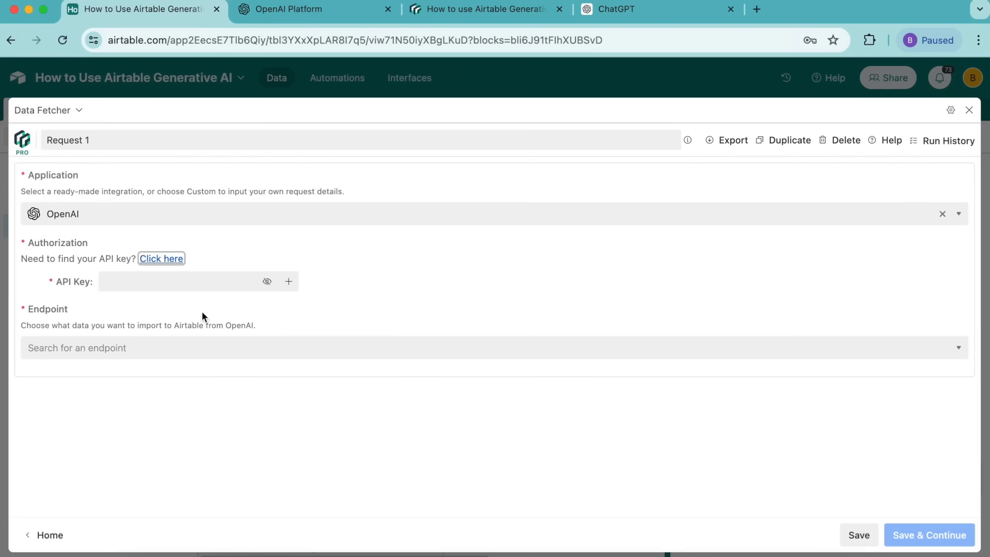
{"action": "left_click", "coordinate": [183, 282]}
{"action": "key", "text": "super+v"}
{"action": "left_click", "coordinate": [382, 345]}
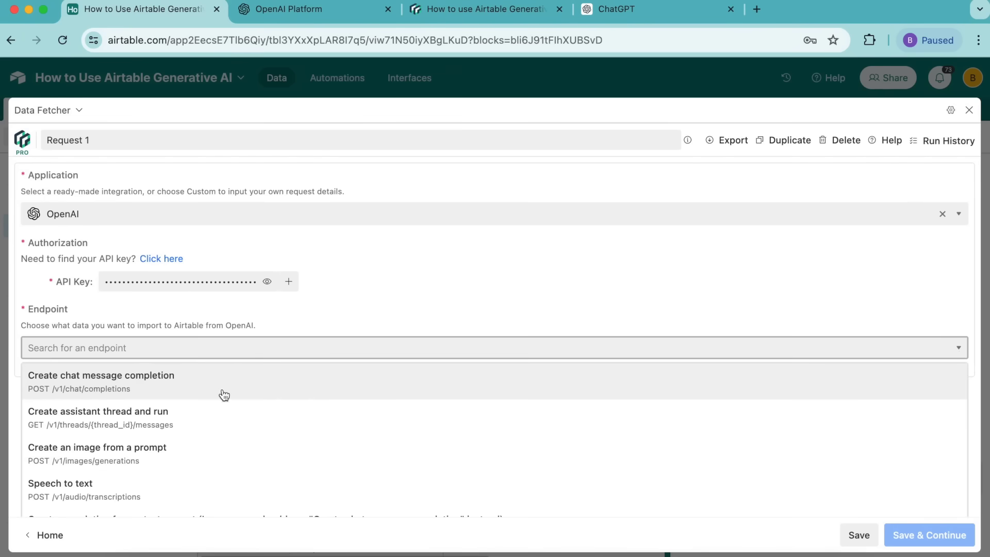
{"action": "left_click", "coordinate": [237, 382]}
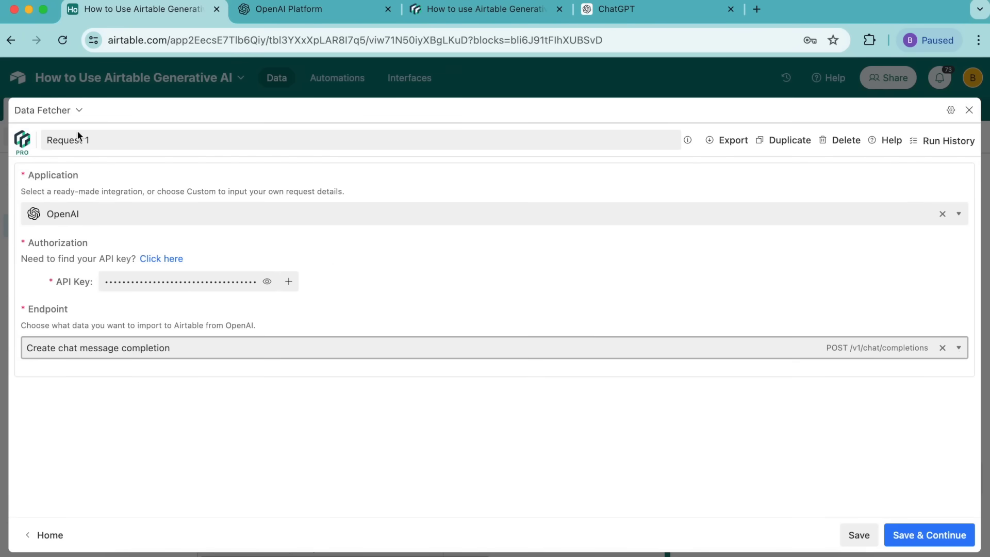
Rename the request to Fetch blog post introductions and save it.
{"action": "left_click", "coordinate": [118, 137]}
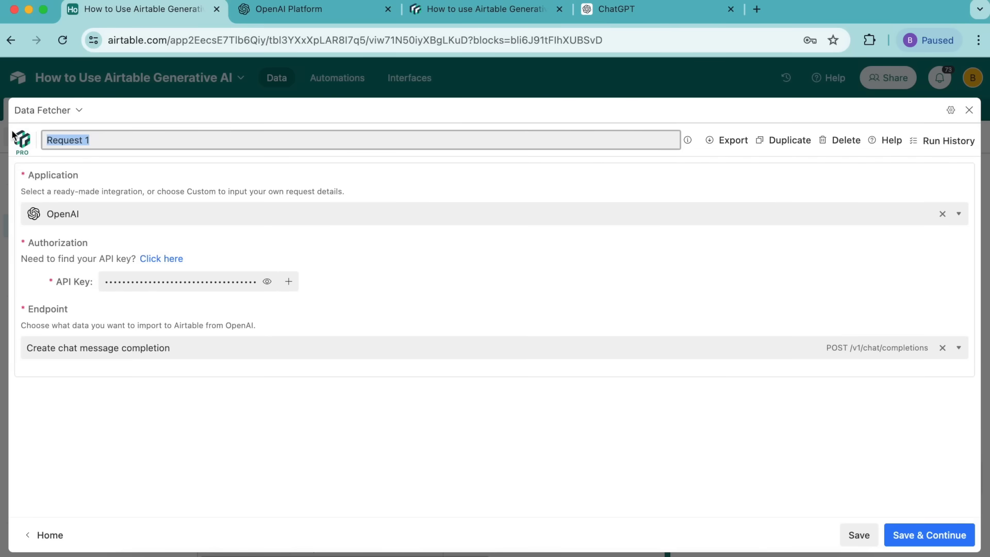
{"action": "type", "text": "Fetch blog post introductions"}
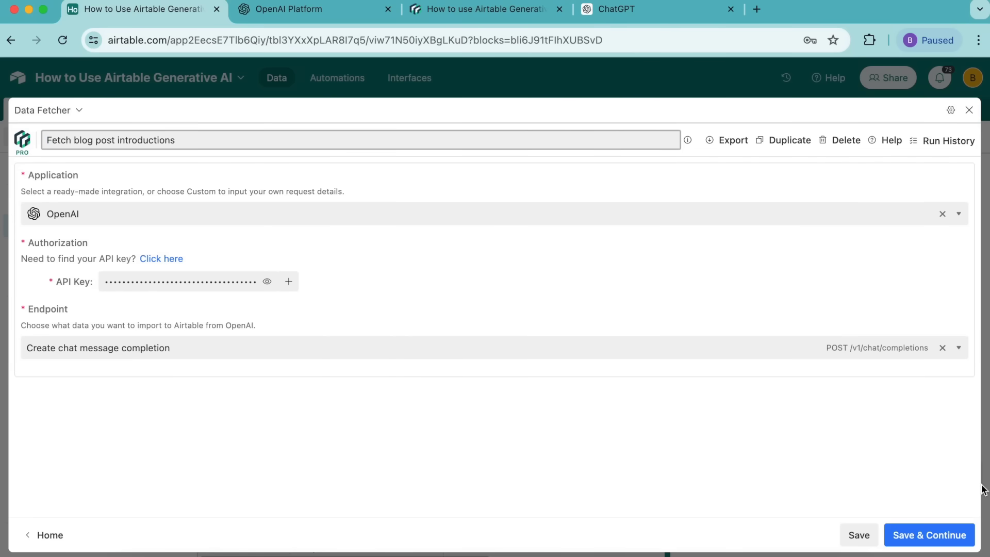
{"action": "left_click", "coordinate": [958, 540]}
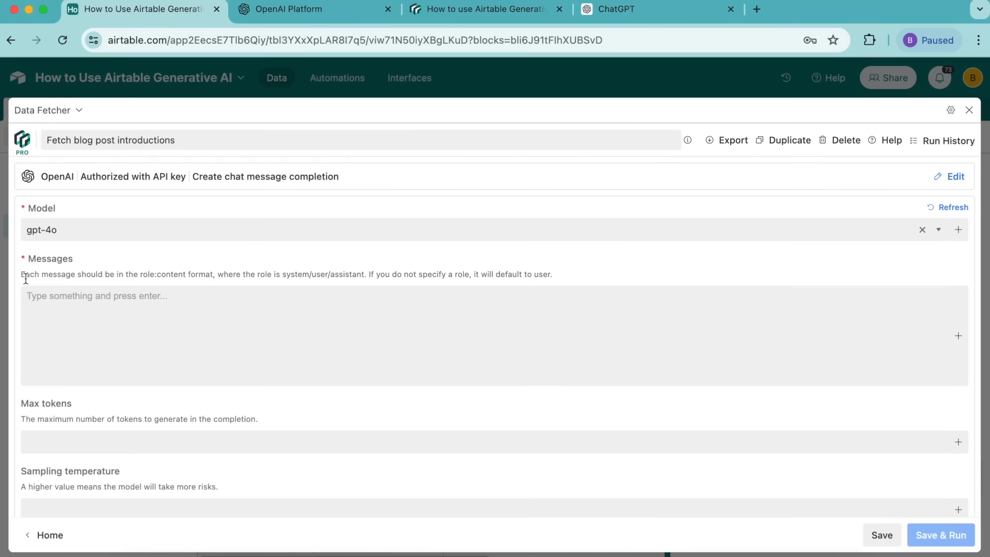
Place the cursor in the Messages box, then bring up the How to Use Airtable Generative AI tutorial.
{"action": "left_click", "coordinate": [234, 310]}
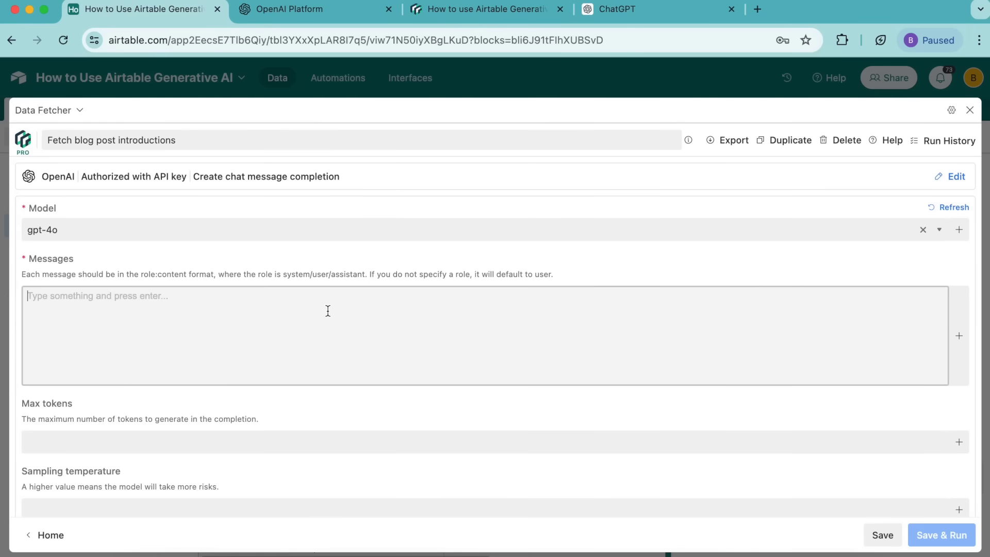
{"action": "left_click", "coordinate": [485, 9]}
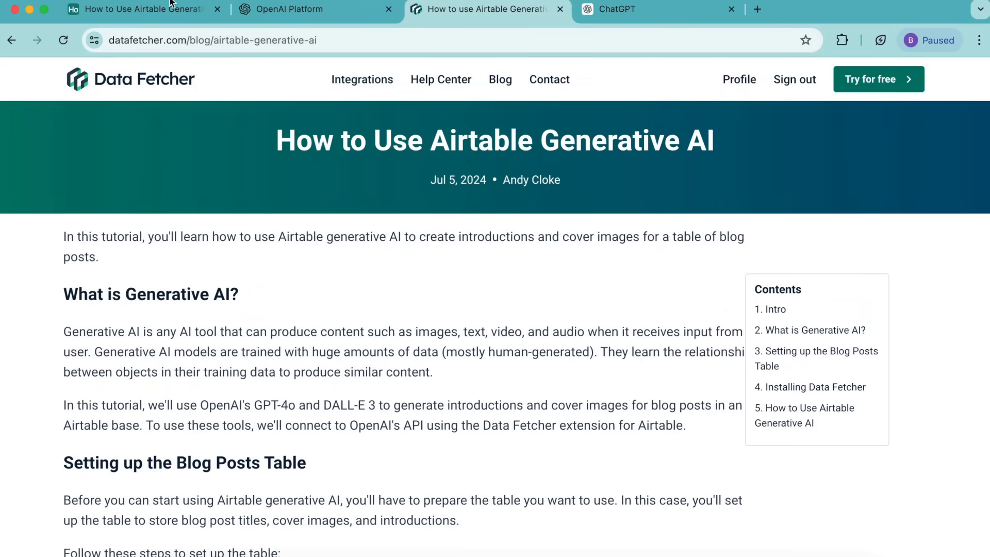
Copy the system message 'You are a writing and publishing expert' from the tutorial into Messages.
{"action": "scroll", "coordinate": [345, 391], "scroll_direction": "down", "scroll_amount": 20}
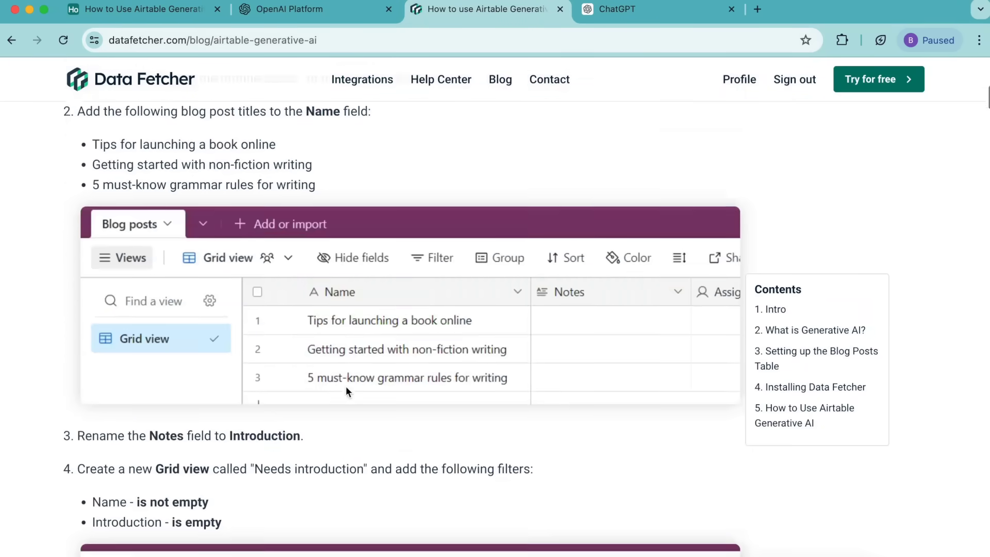
{"action": "scroll", "coordinate": [346, 389], "scroll_direction": "down", "scroll_amount": 15}
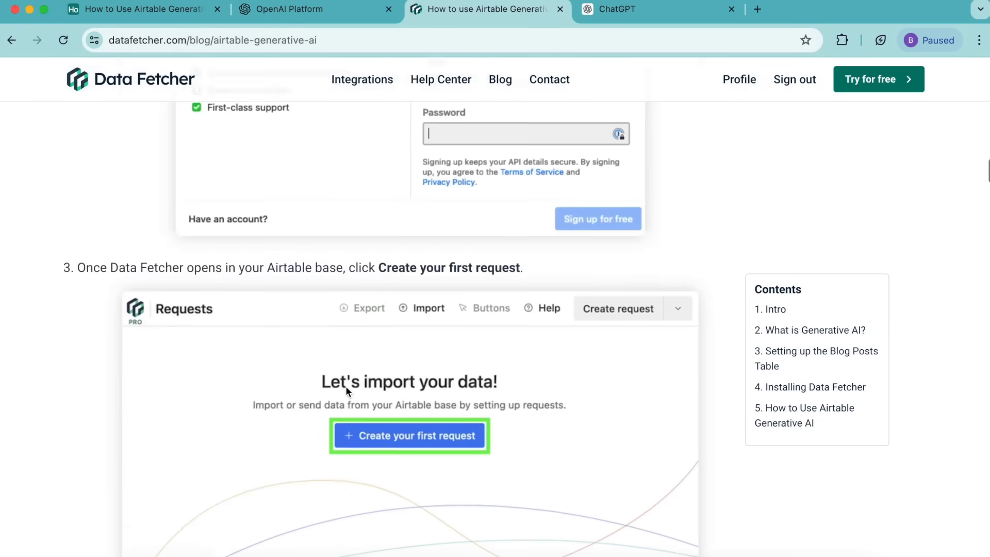
{"action": "scroll", "coordinate": [345, 392], "scroll_direction": "down", "scroll_amount": 13}
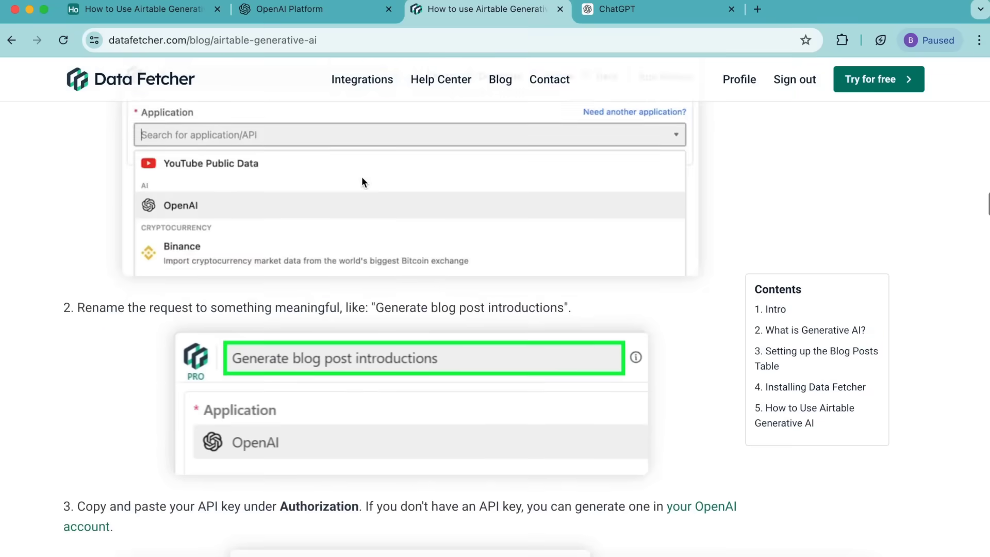
{"action": "scroll", "coordinate": [362, 181], "scroll_direction": "down", "scroll_amount": 12}
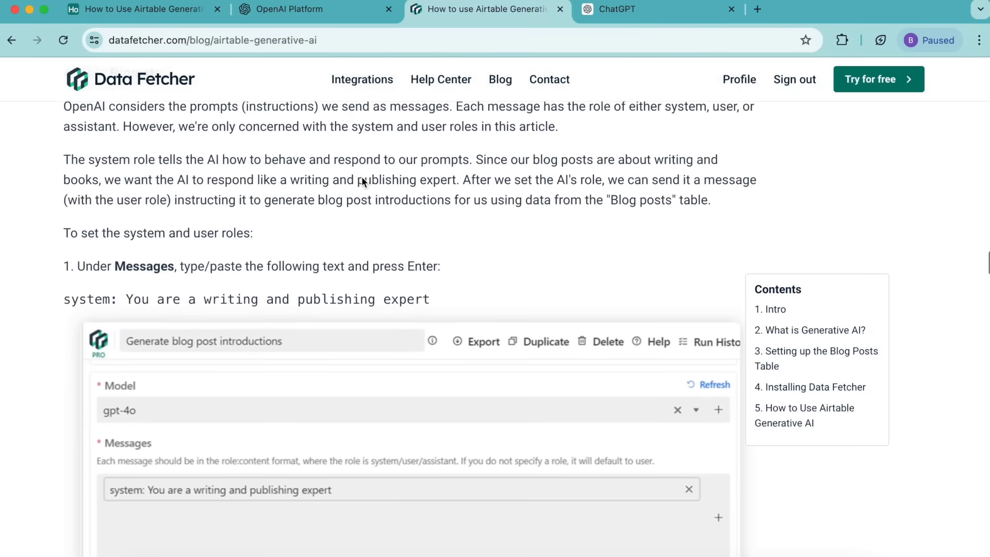
{"action": "left_click_drag", "start_coordinate": [67, 284], "coordinate": [432, 287]}
{"action": "key", "text": "super+c"}
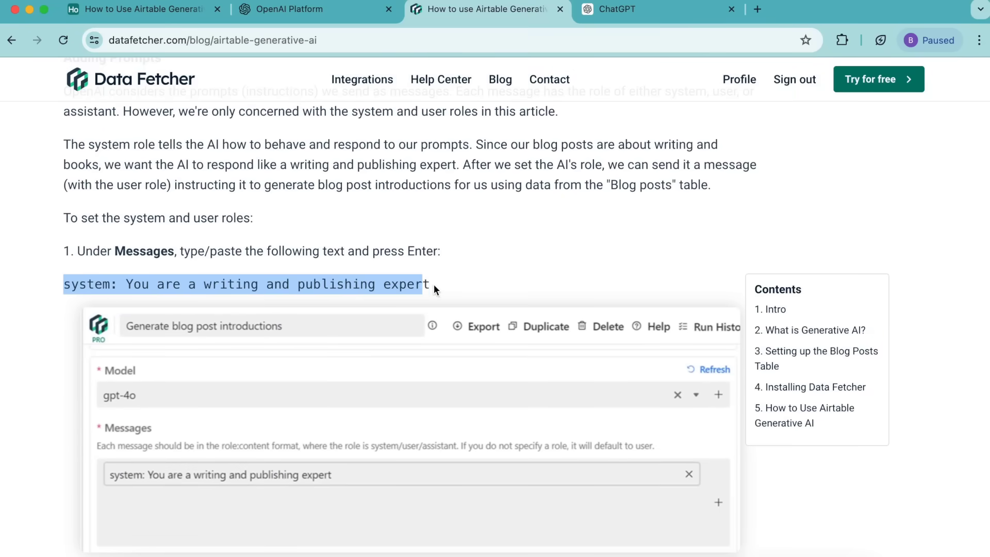
{"action": "left_click", "coordinate": [175, 6]}
{"action": "key", "text": "super+v"}
{"action": "key", "text": "Return"}
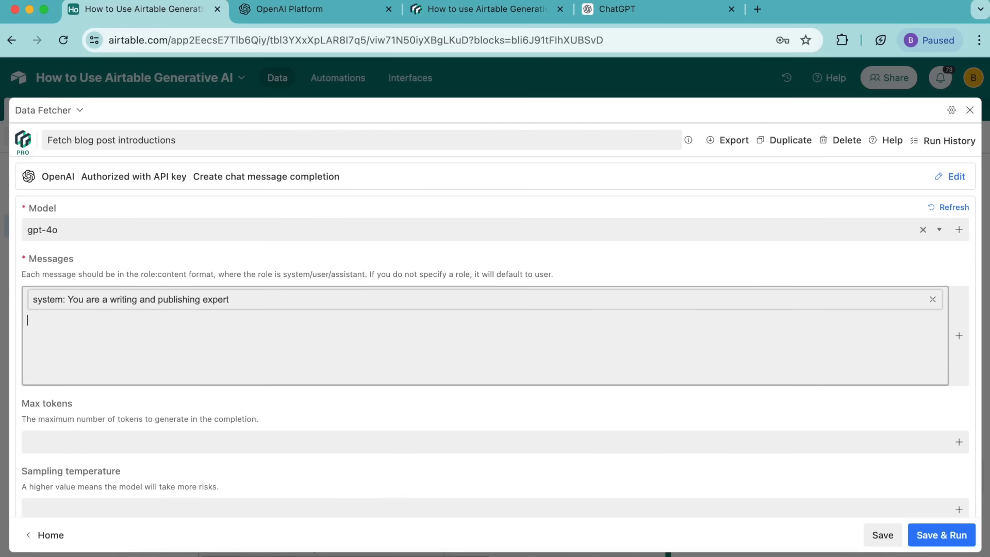
{"action": "left_click", "coordinate": [446, 10]}
{"action": "scroll", "coordinate": [332, 345], "scroll_direction": "down", "scroll_amount": 8}
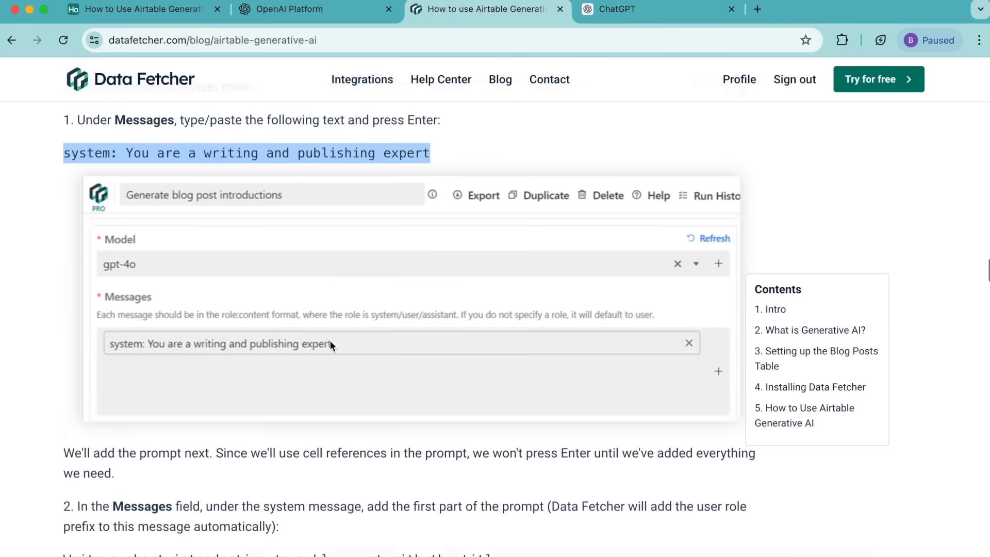
Paste the prompt's opening into Messages and insert a reference to the Blog posts Name field.
{"action": "left_click_drag", "start_coordinate": [63, 297], "coordinate": [513, 301]}
{"action": "key", "text": "super+c"}
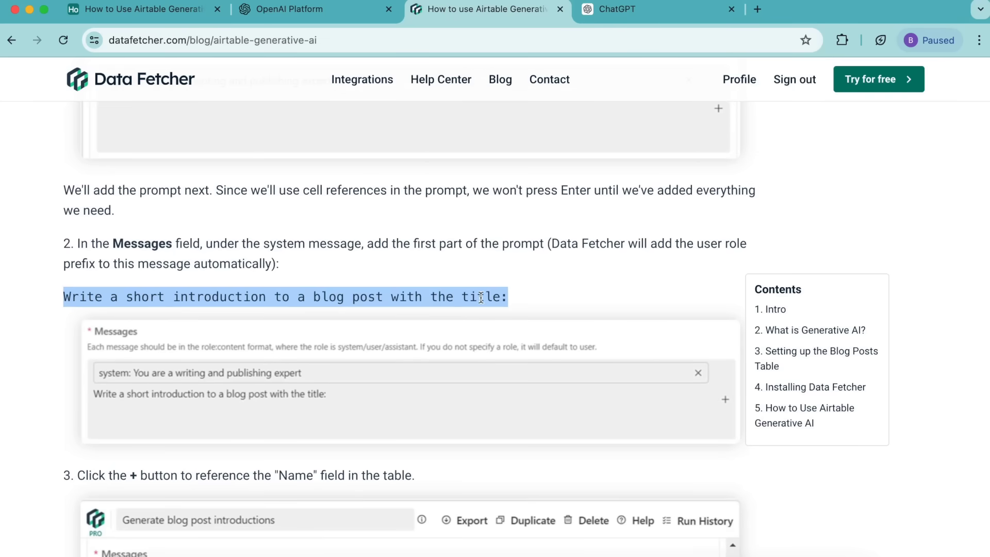
{"action": "key", "text": "super+1"}
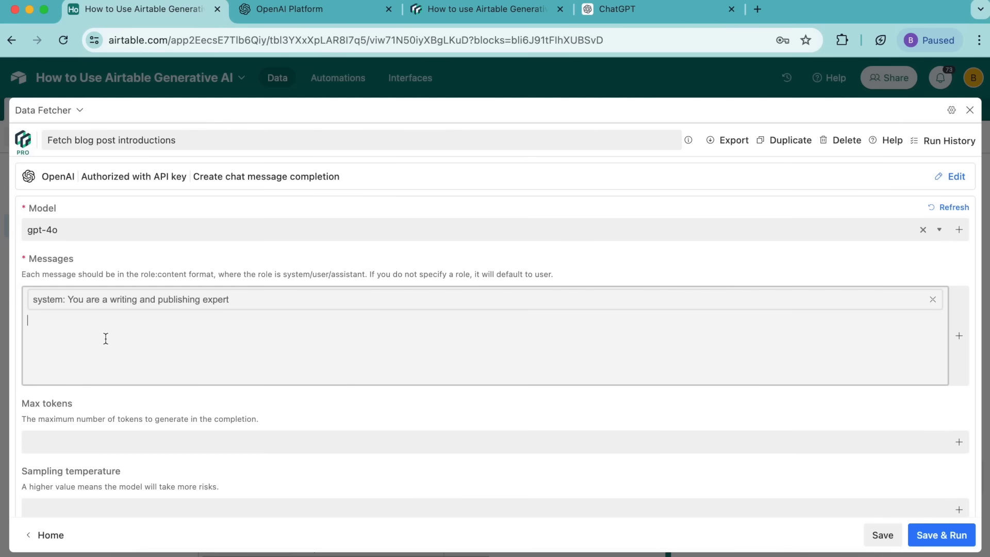
{"action": "key", "text": "super+v"}
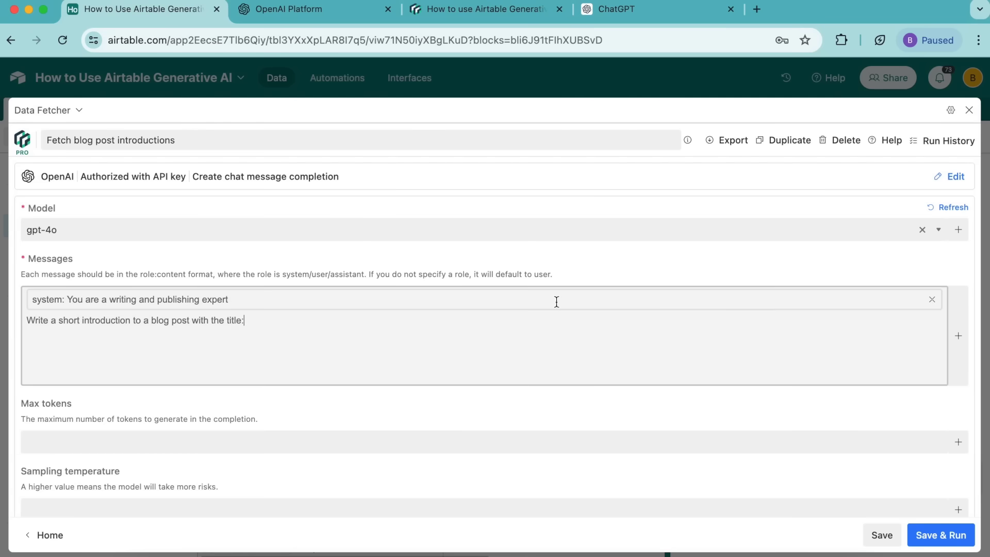
{"action": "left_click", "coordinate": [965, 339]}
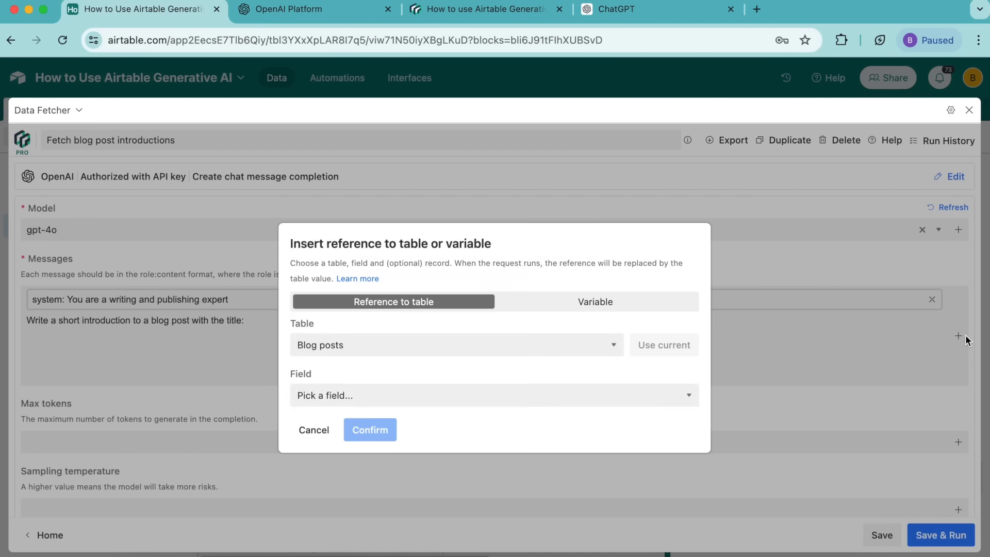
{"action": "left_click", "coordinate": [527, 396]}
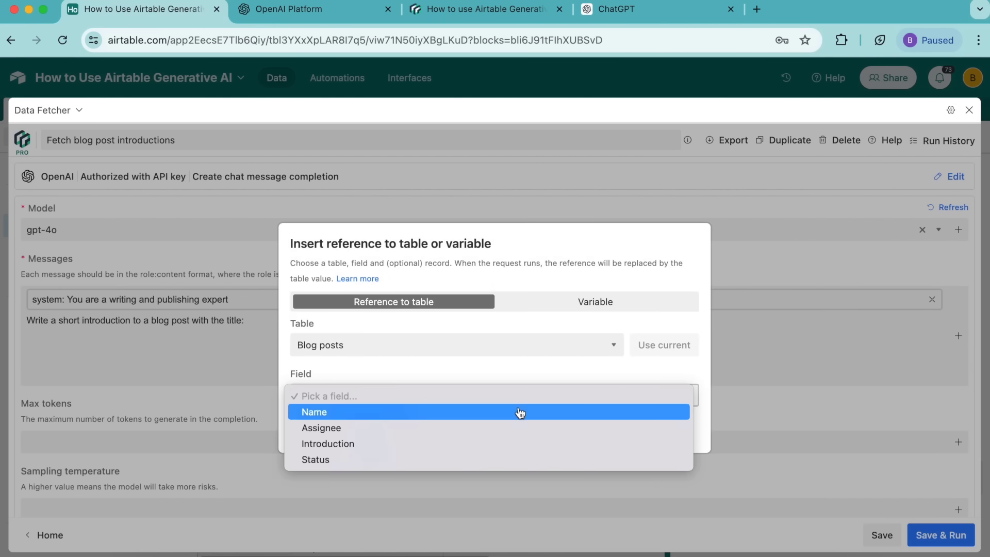
{"action": "left_click", "coordinate": [518, 410]}
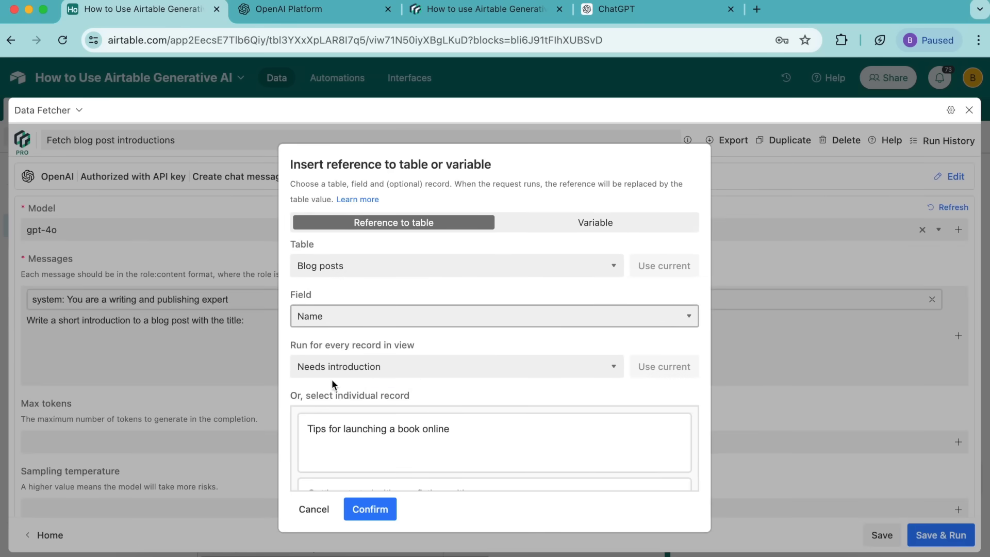
{"action": "left_click", "coordinate": [370, 509]}
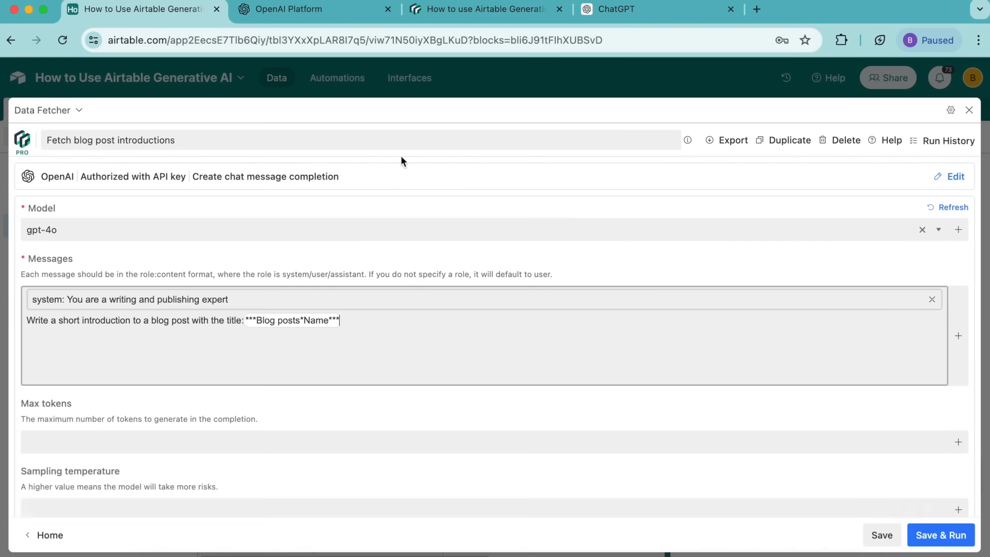
Append the tutorial's closing sentence telling the AI not to include the title.
{"action": "left_click", "coordinate": [460, 9]}
{"action": "scroll", "coordinate": [368, 333], "scroll_direction": "down", "scroll_amount": 7}
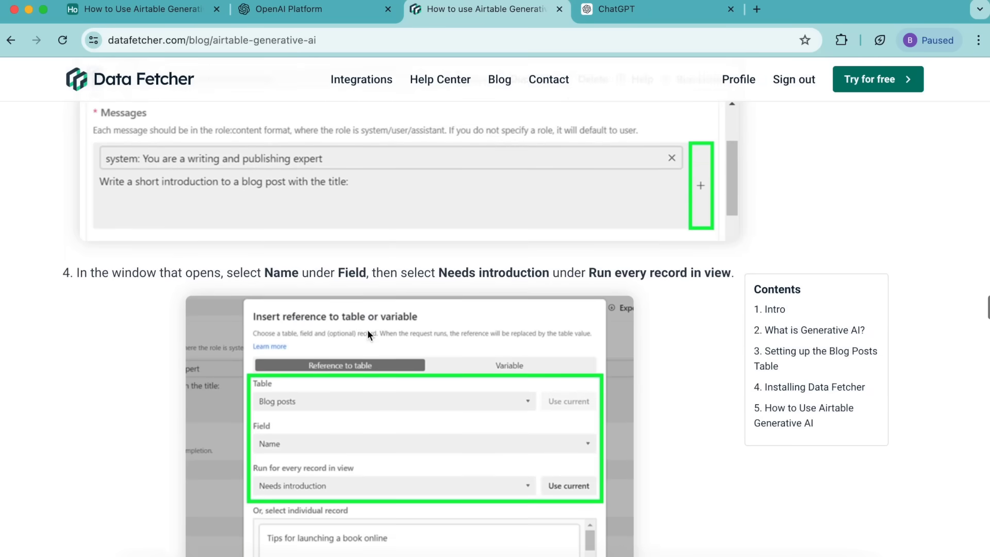
{"action": "scroll", "coordinate": [368, 334], "scroll_direction": "down", "scroll_amount": 7}
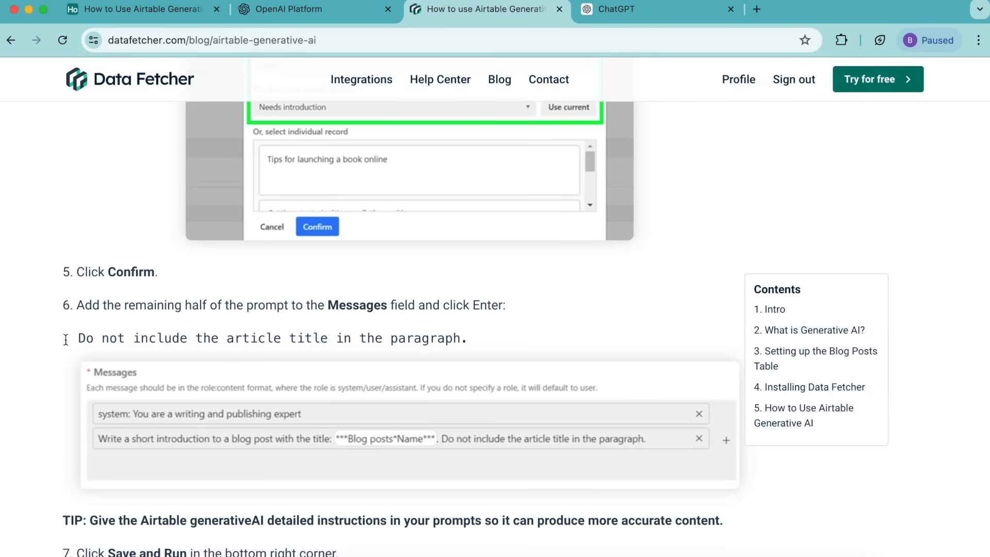
{"action": "left_click_drag", "start_coordinate": [63, 339], "coordinate": [478, 348]}
{"action": "key", "text": "super+c"}
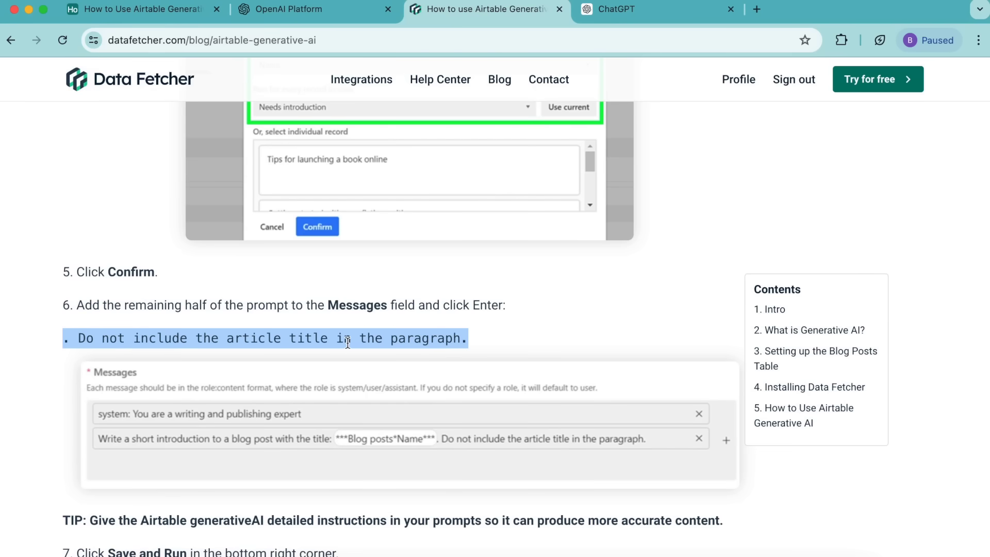
{"action": "left_click", "coordinate": [159, 12]}
{"action": "left_click", "coordinate": [362, 315]}
{"action": "key", "text": "super+v"}
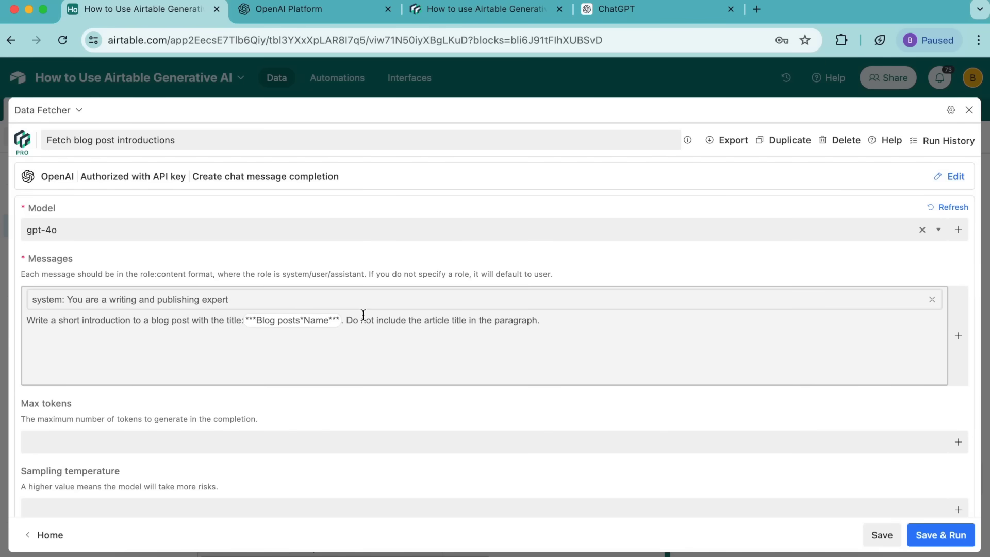
{"action": "key", "text": "Return"}
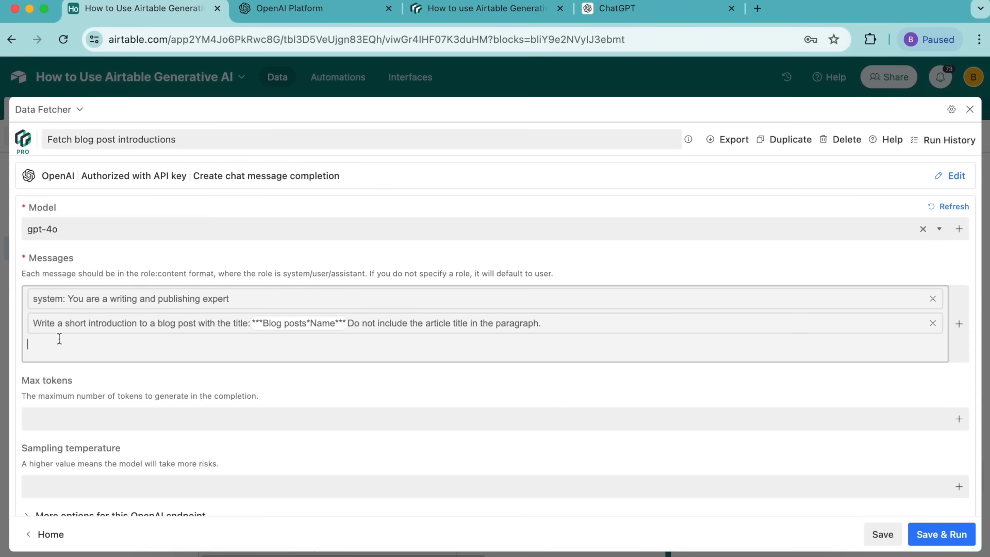
Run the request with the response's Message mapped to the existing Introduction field.
{"action": "left_click", "coordinate": [952, 536]}
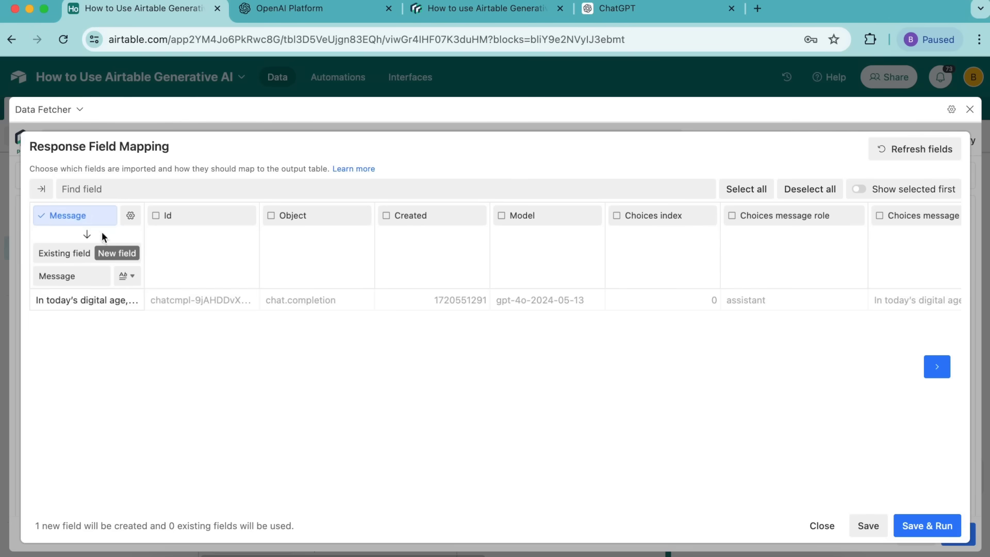
{"action": "left_click", "coordinate": [82, 254]}
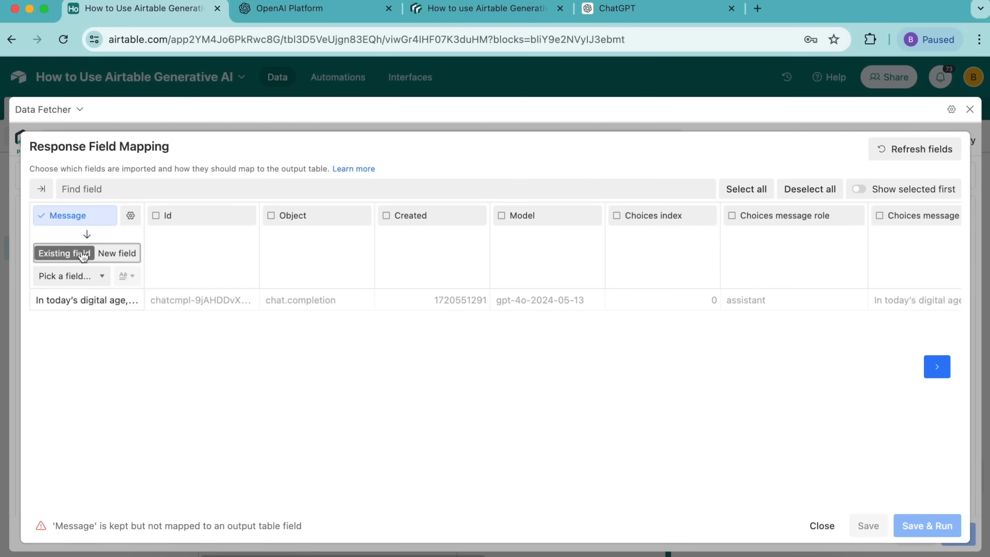
{"action": "left_click", "coordinate": [82, 276]}
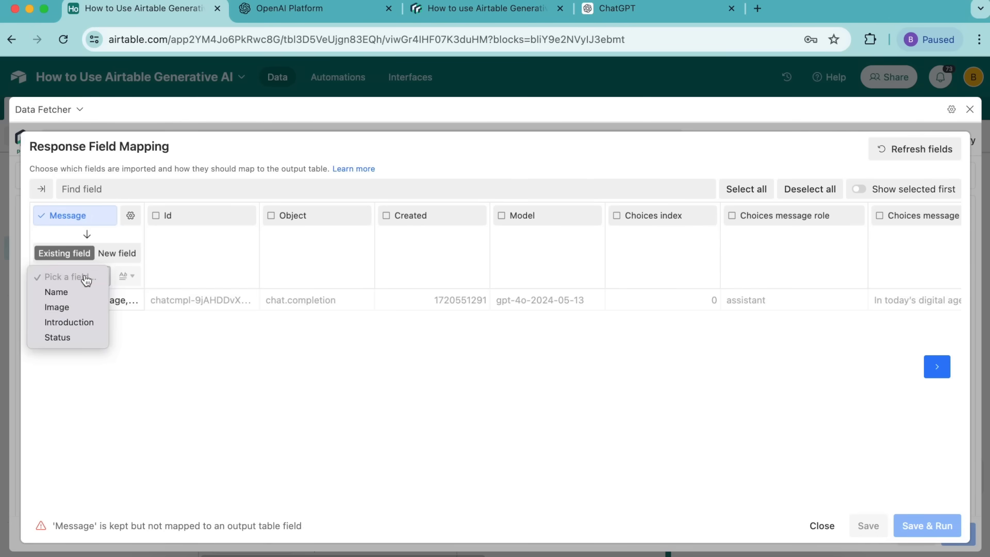
{"action": "left_click", "coordinate": [75, 322]}
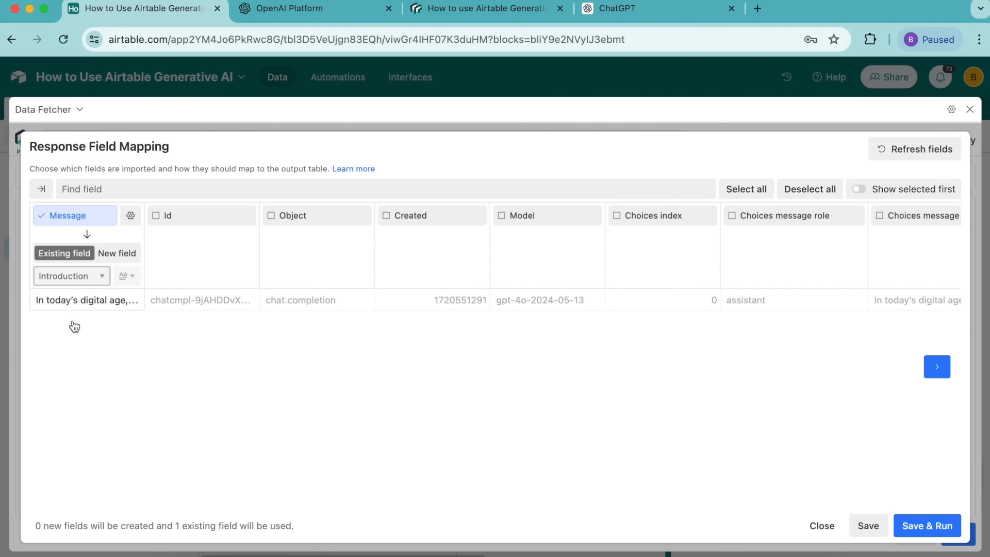
{"action": "left_click", "coordinate": [934, 525]}
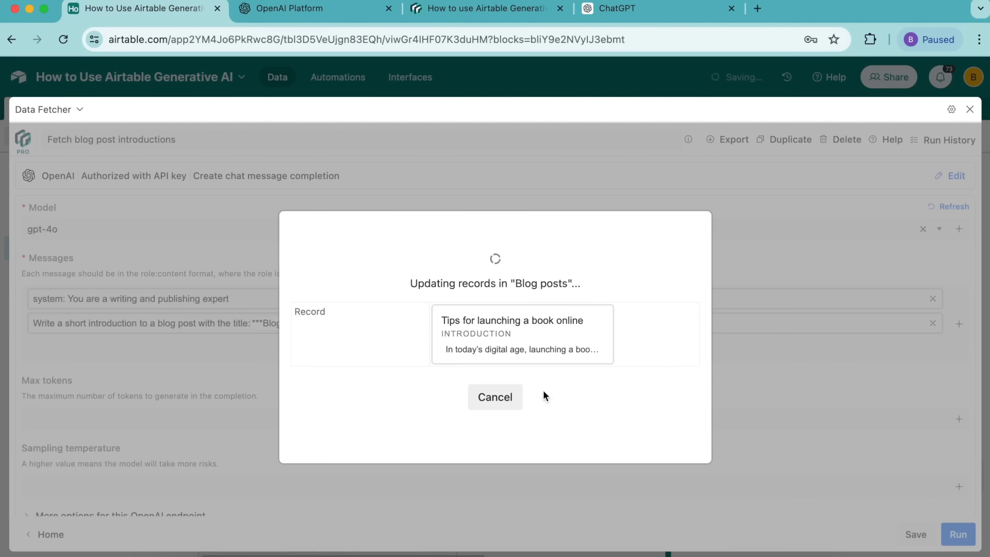
{"action": "left_click", "coordinate": [467, 379]}
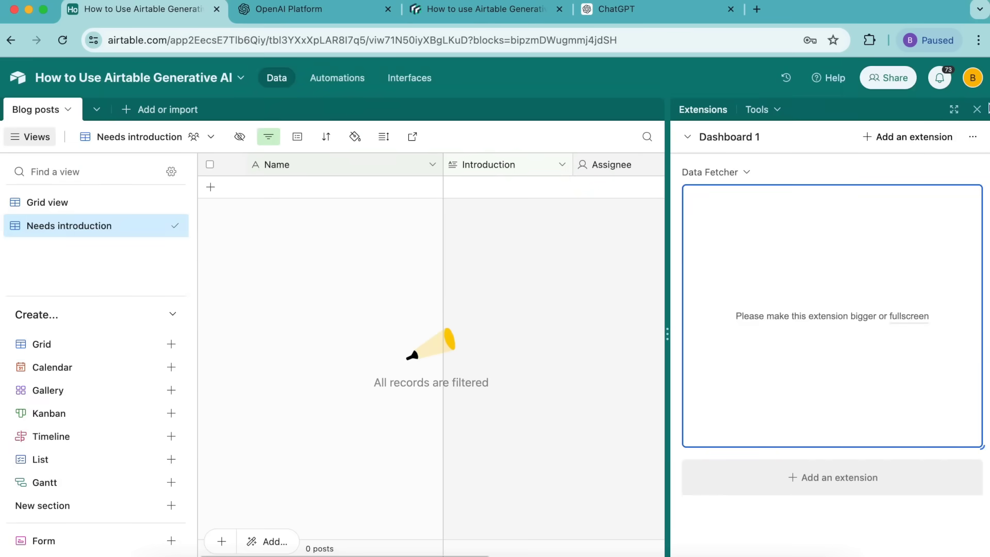
Close the Extensions panel, switch to Grid view, and widen the Introduction column.
{"action": "left_click", "coordinate": [977, 109]}
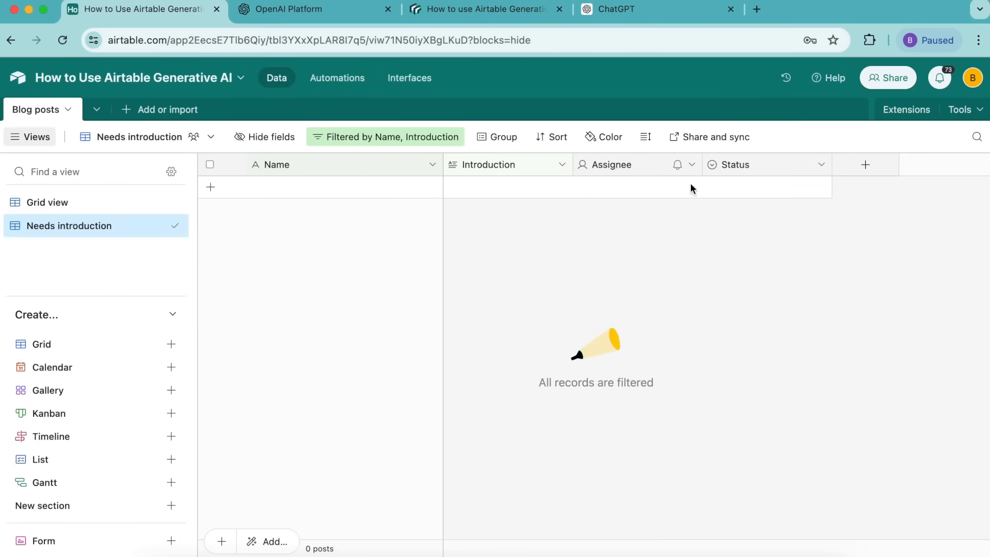
{"action": "left_click", "coordinate": [66, 205]}
{"action": "left_click_drag", "start_coordinate": [574, 164], "coordinate": [854, 164]}
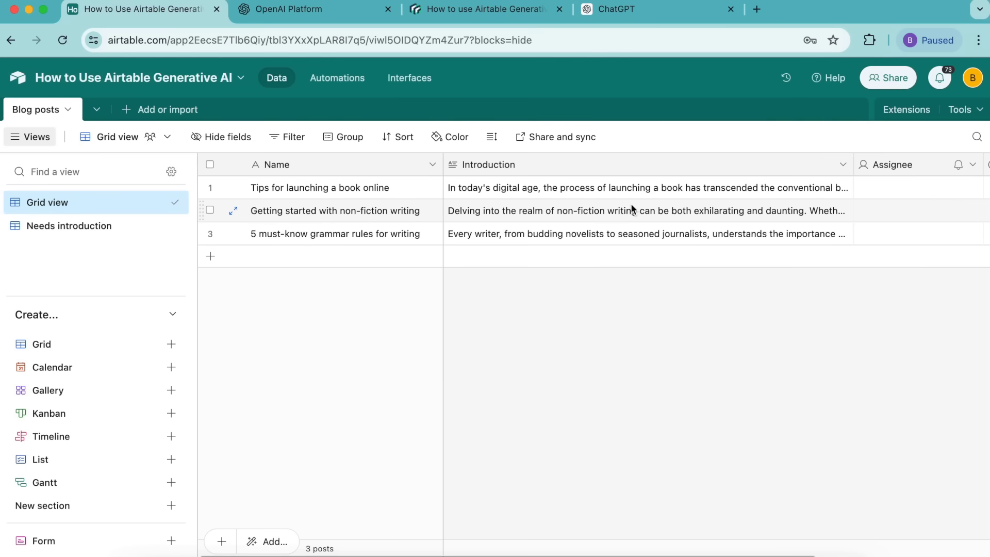
Turn the Assignee field into an Attachment field named Image, and begin a new grid view.
{"action": "double_click", "coordinate": [886, 163]}
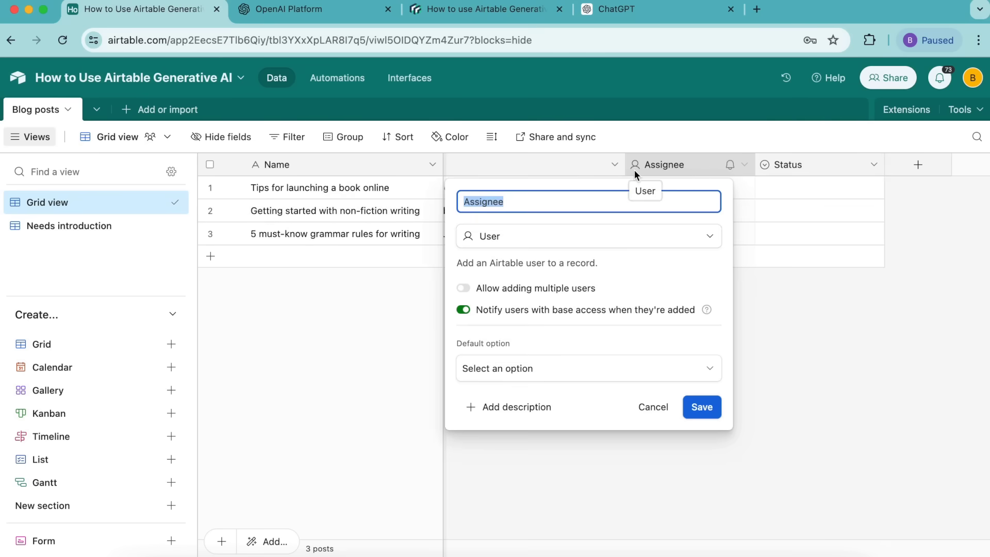
{"action": "type", "text": "Image"}
{"action": "left_click", "coordinate": [583, 236]}
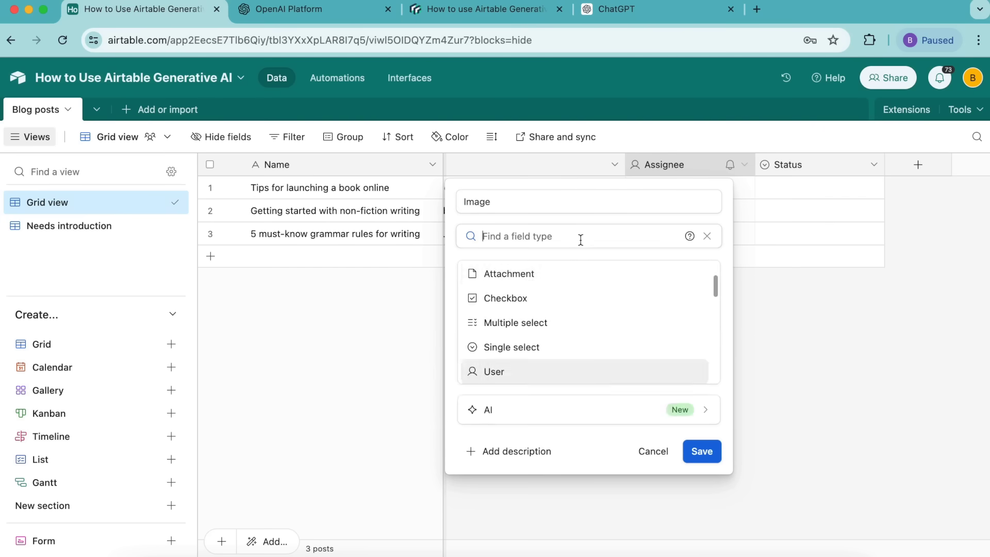
{"action": "left_click", "coordinate": [561, 276]}
{"action": "left_click", "coordinate": [702, 314]}
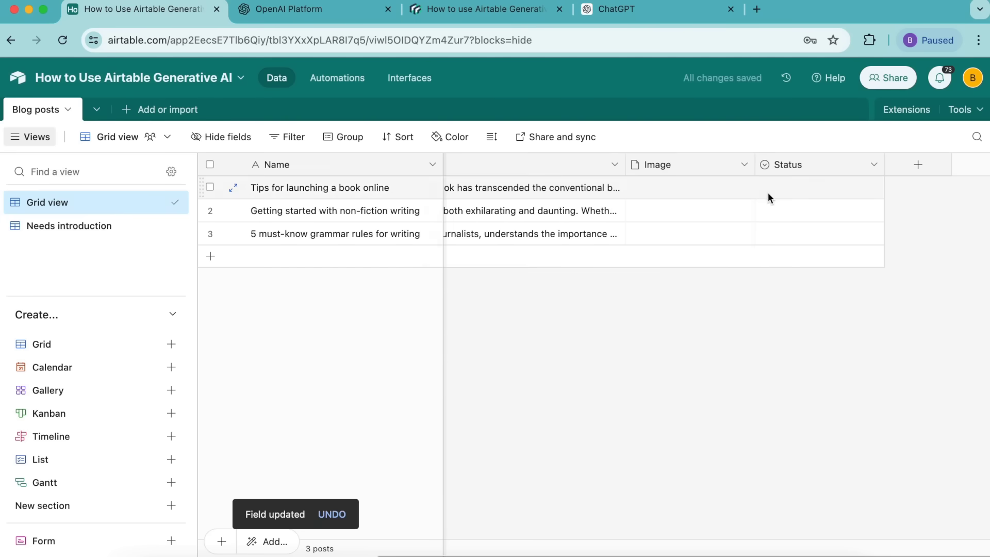
{"action": "left_click", "coordinate": [173, 344]}
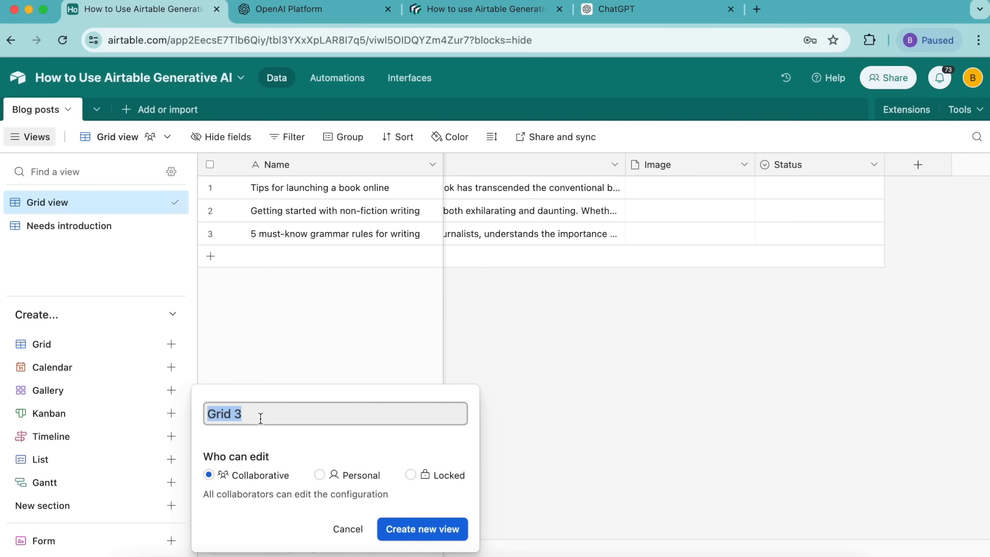
Create a grid view named 'Needs image' and add two filter conditions to it.
{"action": "type", "text": "Needs image"}
{"action": "left_click", "coordinate": [420, 529]}
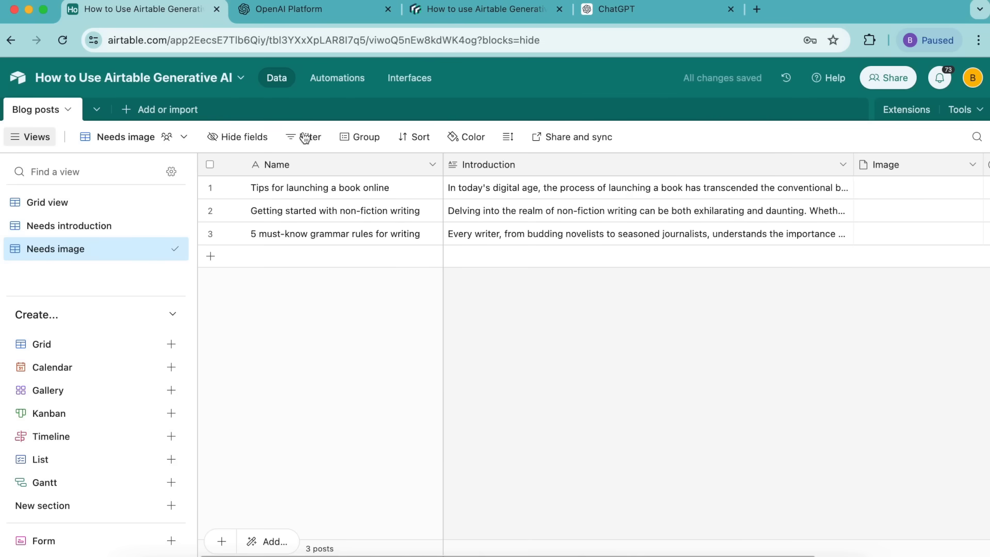
{"action": "left_click", "coordinate": [303, 142]}
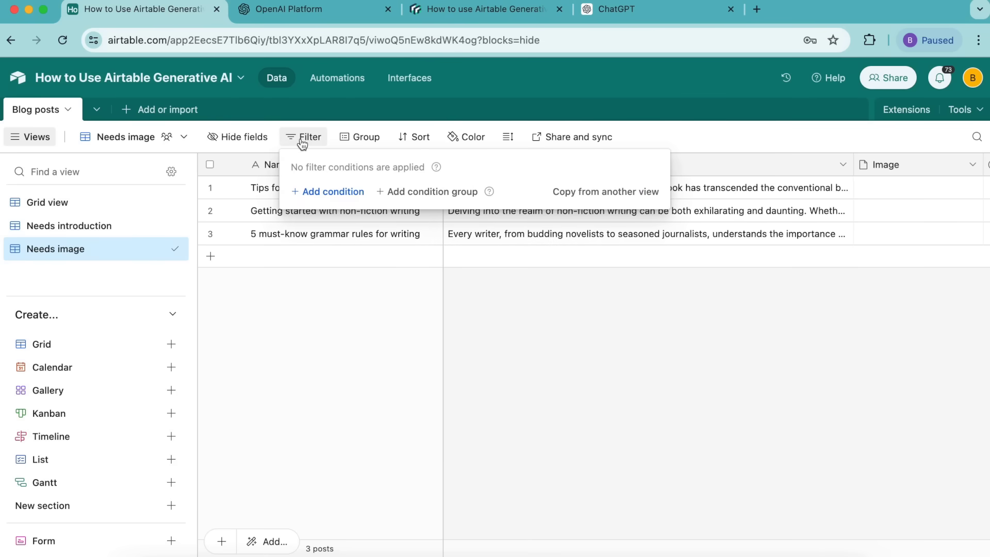
{"action": "left_click", "coordinate": [315, 193]}
{"action": "left_click", "coordinate": [329, 220]}
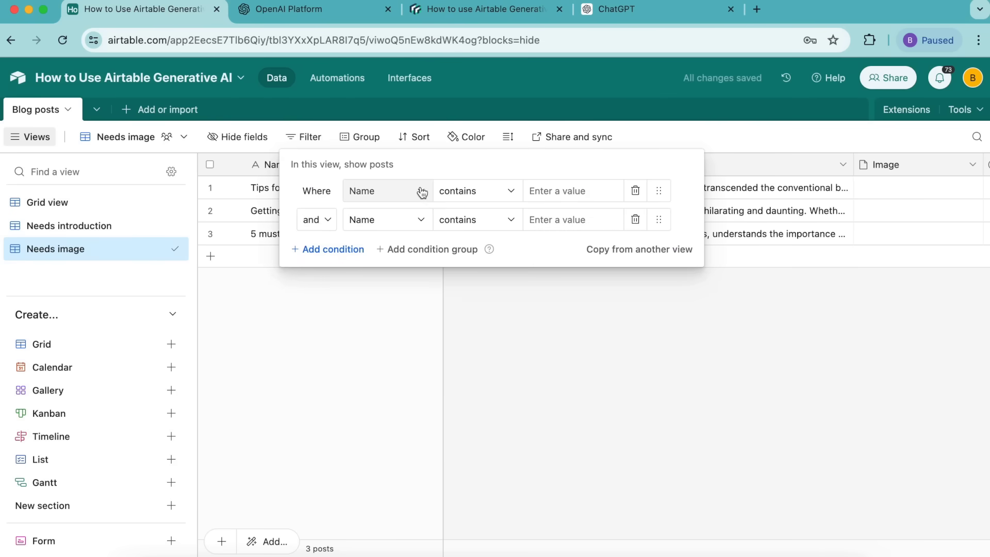
Set the filters to Name is not empty and Image is empty.
{"action": "left_click", "coordinate": [476, 191]}
{"action": "left_click", "coordinate": [484, 372]}
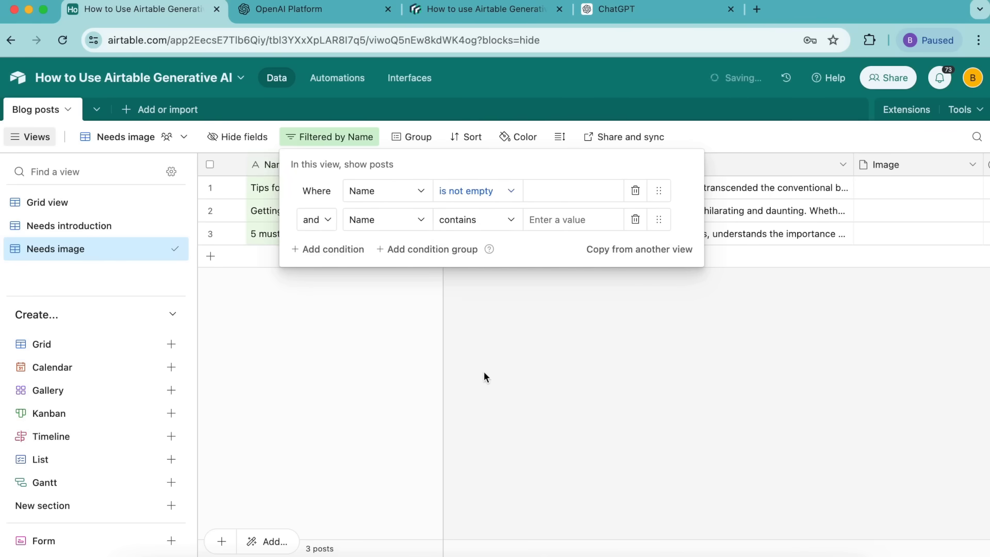
{"action": "left_click", "coordinate": [391, 222]}
{"action": "left_click", "coordinate": [388, 323]}
{"action": "left_click", "coordinate": [475, 220]}
{"action": "left_click", "coordinate": [475, 327]}
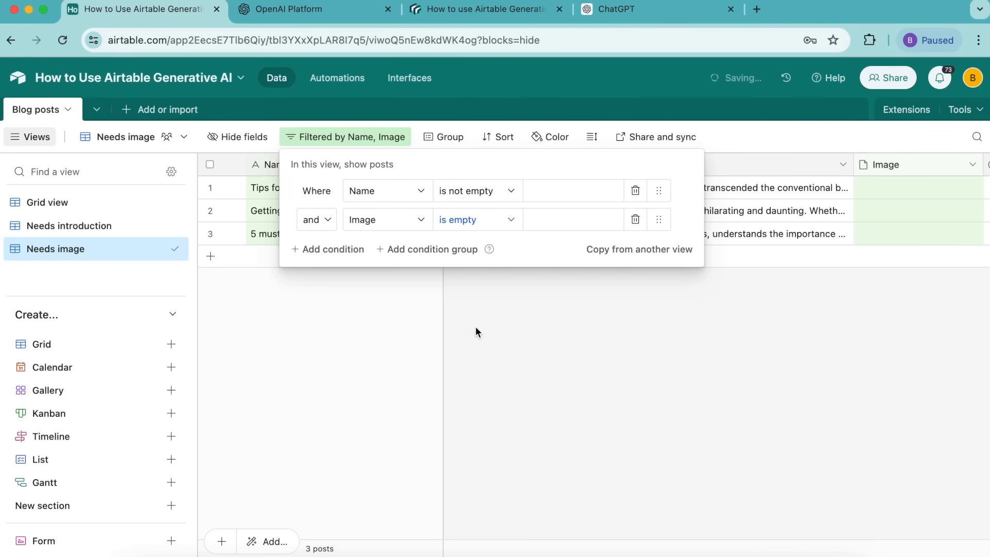
{"action": "left_click", "coordinate": [477, 330]}
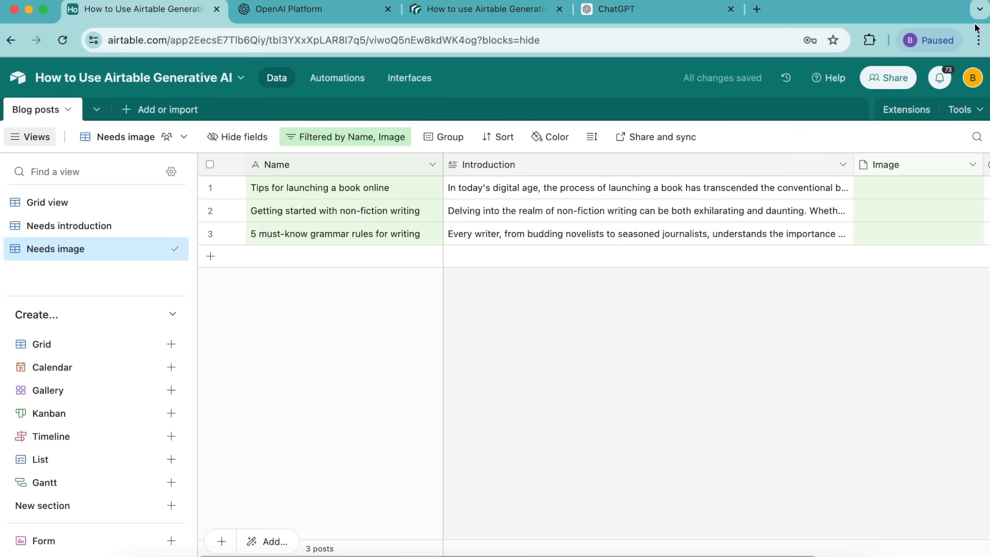
{"action": "left_click", "coordinate": [901, 114]}
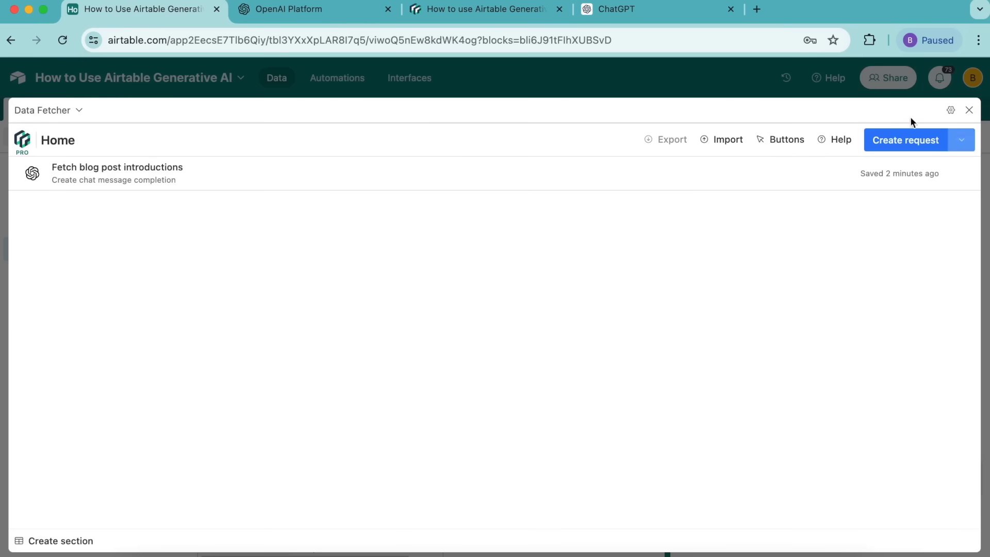
Create an OpenAI Data Fetcher request 'Fetch cover images' using the create-image-from-prompt endpoint.
{"action": "left_click", "coordinate": [887, 141]}
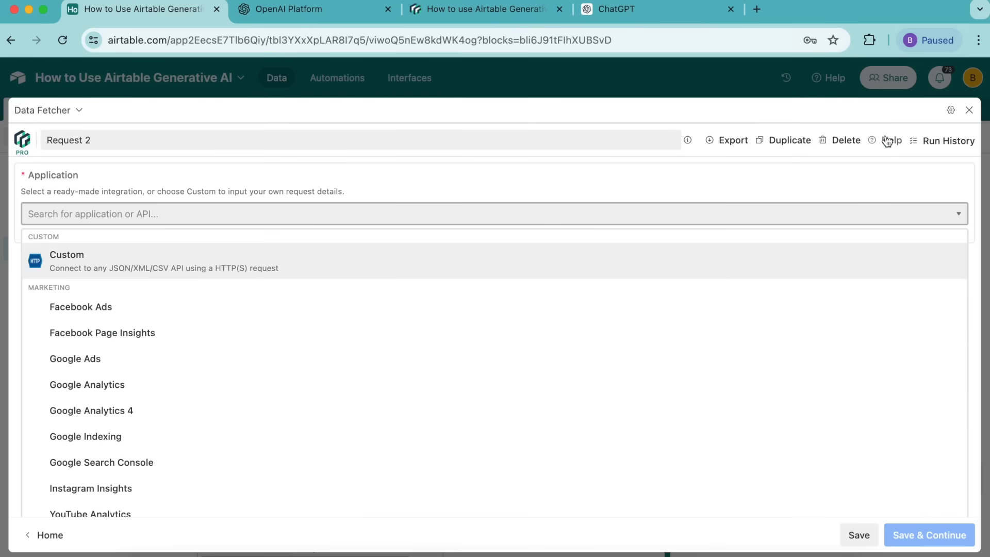
{"action": "type", "text": "open"}
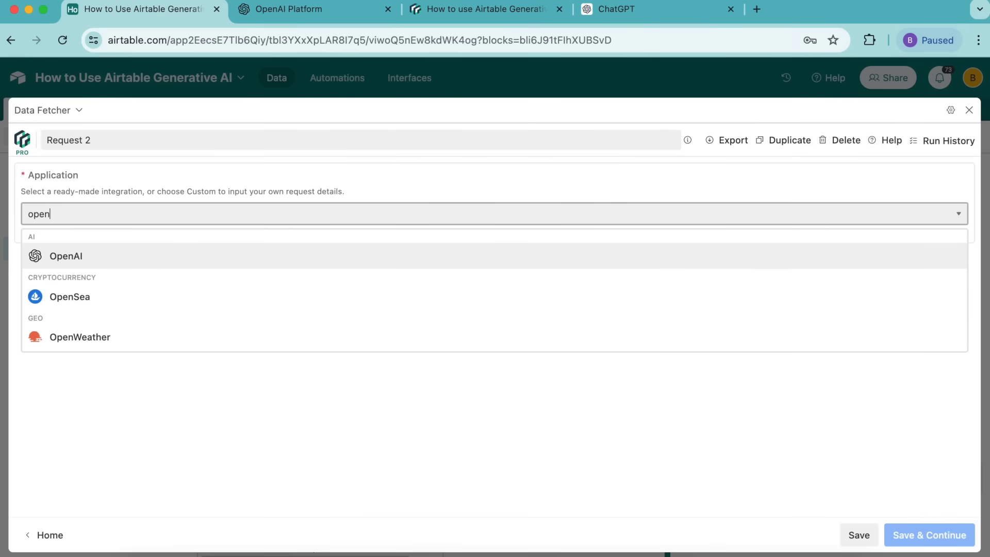
{"action": "left_click", "coordinate": [393, 256]}
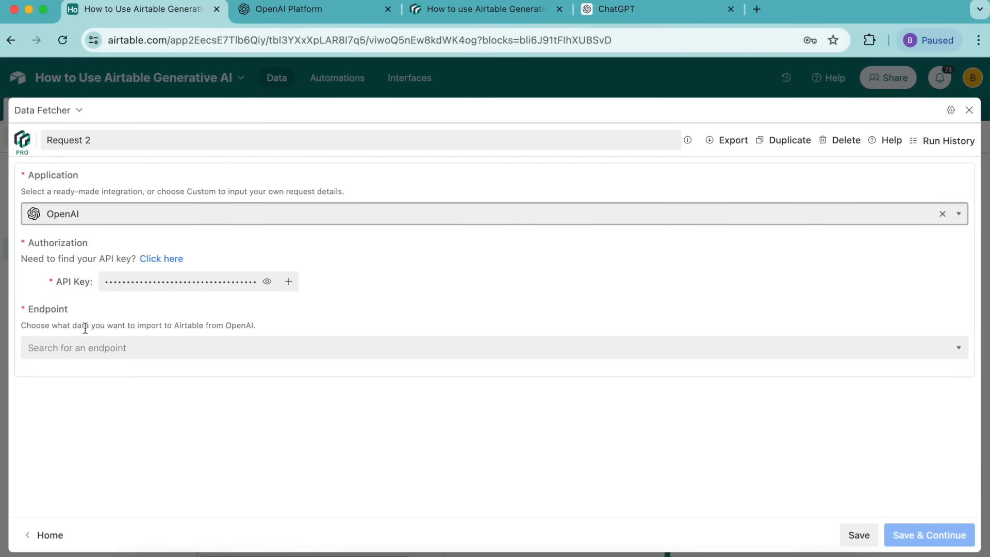
{"action": "left_click_drag", "start_coordinate": [106, 138], "coordinate": [19, 140]}
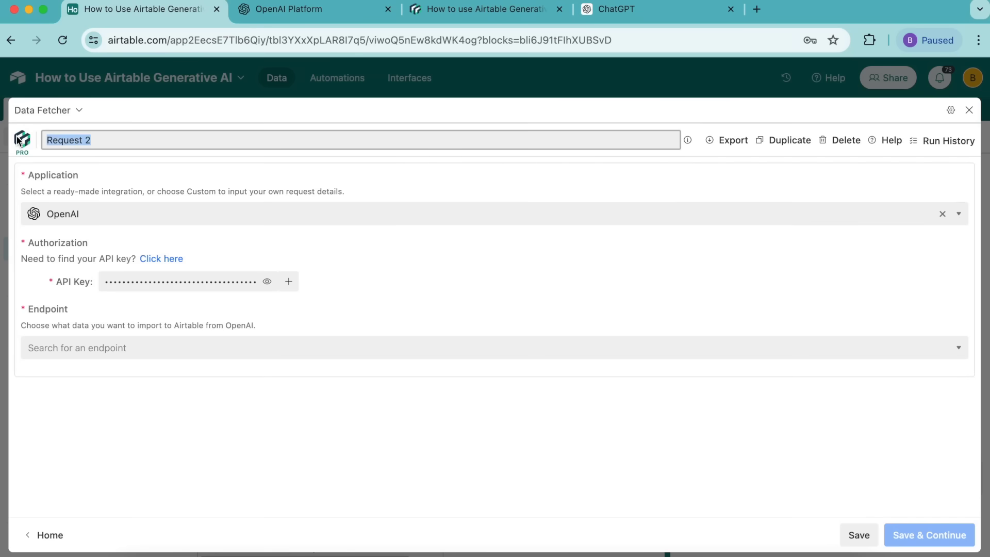
{"action": "type", "text": "Fetch cover images"}
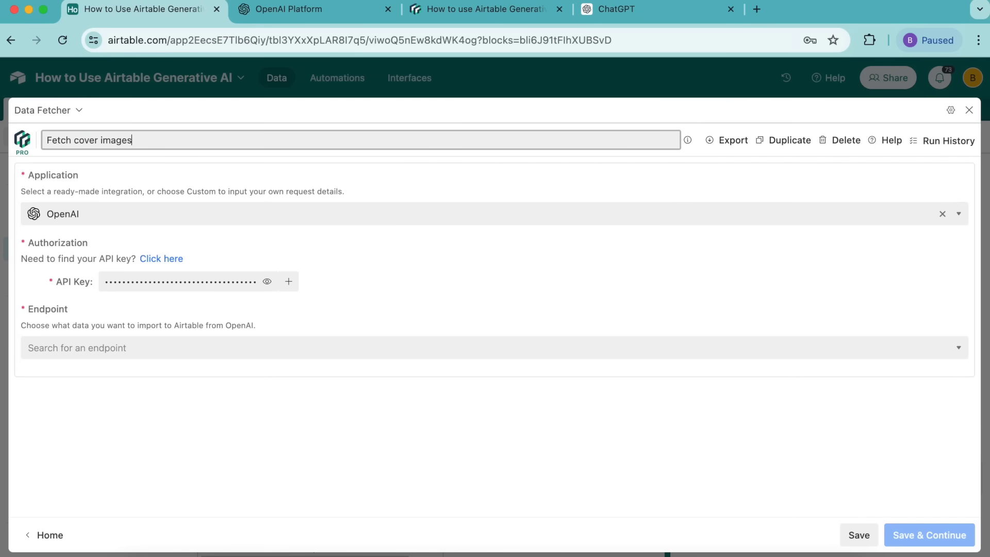
{"action": "left_click", "coordinate": [66, 345]}
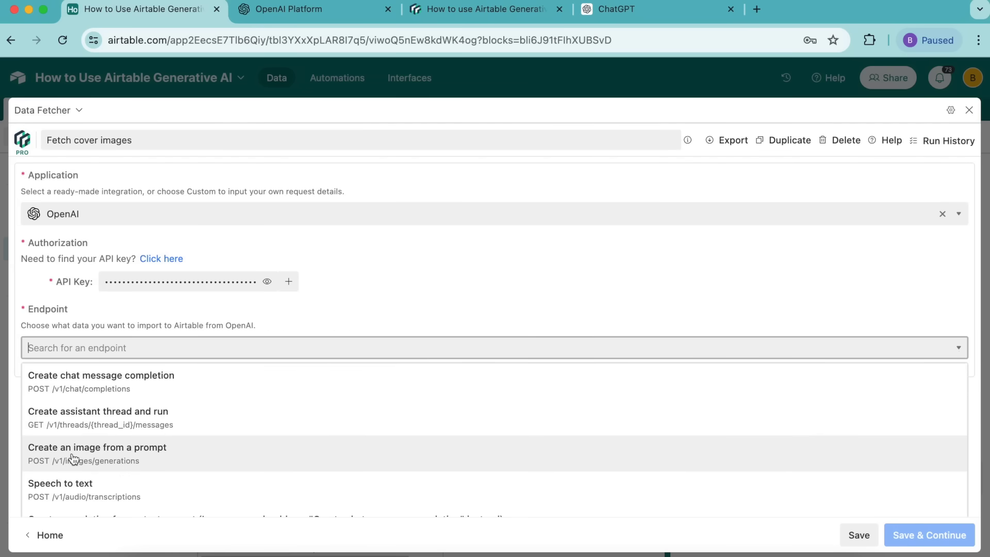
{"action": "left_click", "coordinate": [74, 457]}
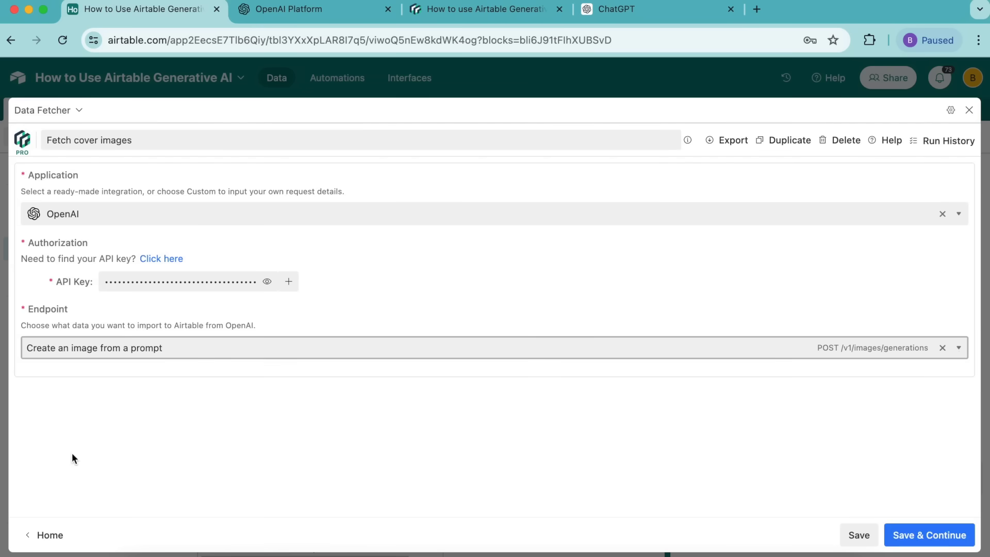
{"action": "left_click", "coordinate": [903, 539]}
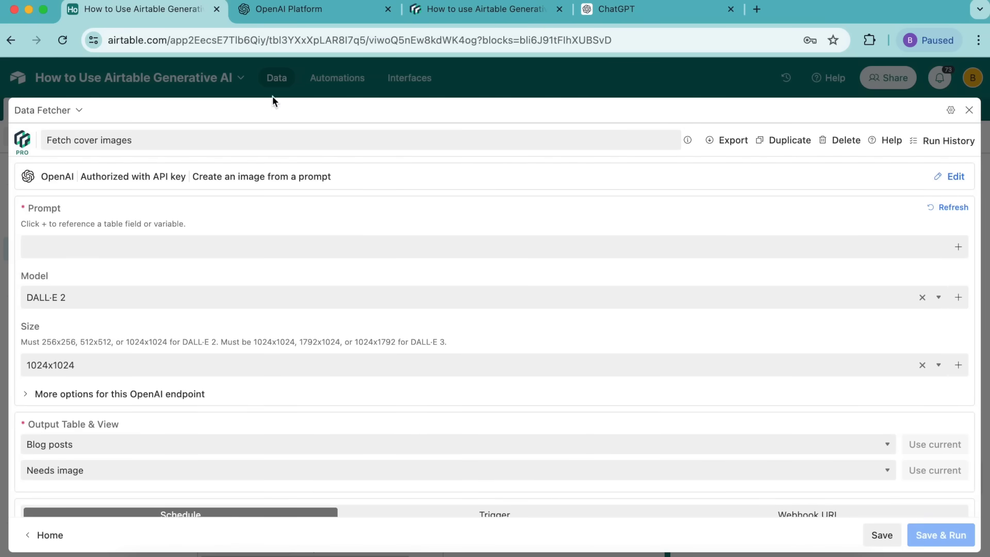
Paste the tutorial's example cover-image prompt sentence into the Prompt field.
{"action": "left_click", "coordinate": [447, 14]}
{"action": "left_click_drag", "start_coordinate": [66, 314], "coordinate": [569, 324]}
{"action": "key", "text": "super+c"}
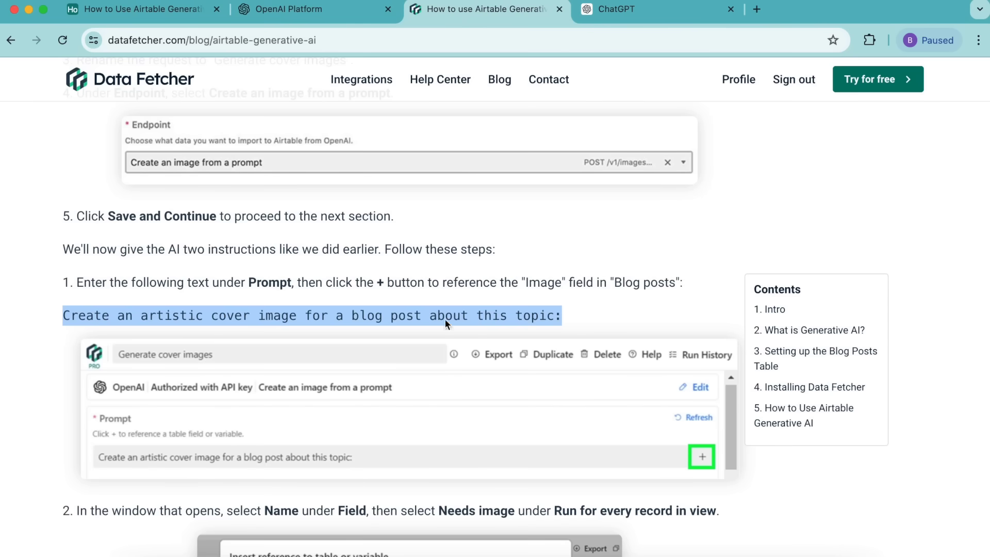
{"action": "left_click", "coordinate": [116, 14]}
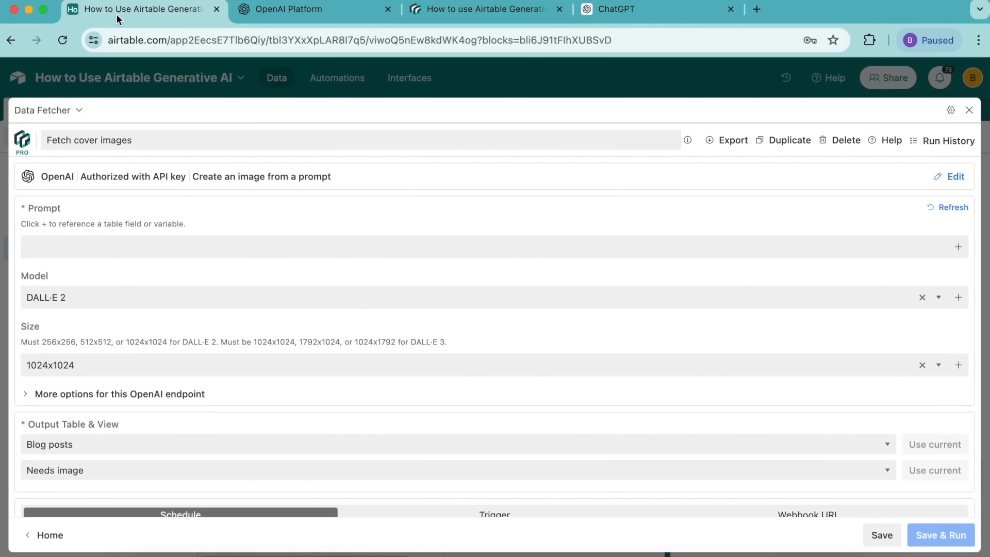
{"action": "left_click", "coordinate": [86, 246]}
{"action": "key", "text": "super+v"}
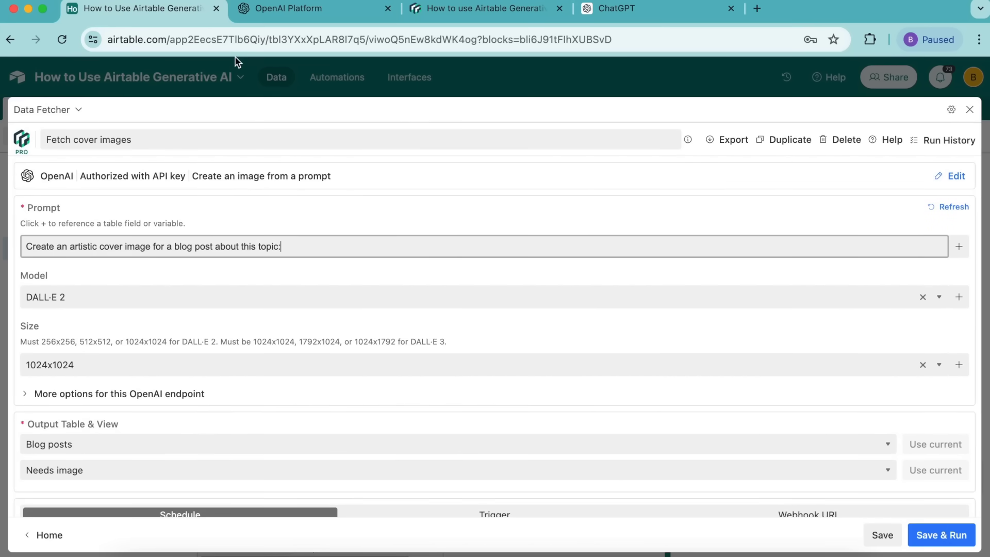
Insert a reference to the Blog posts Name field into the prompt.
{"action": "left_click", "coordinate": [959, 246]}
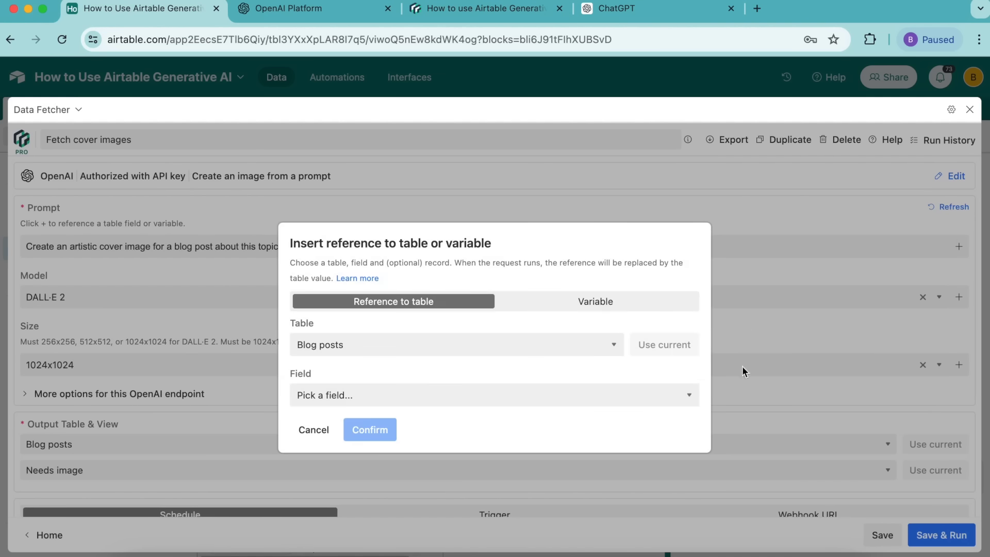
{"action": "left_click", "coordinate": [347, 395]}
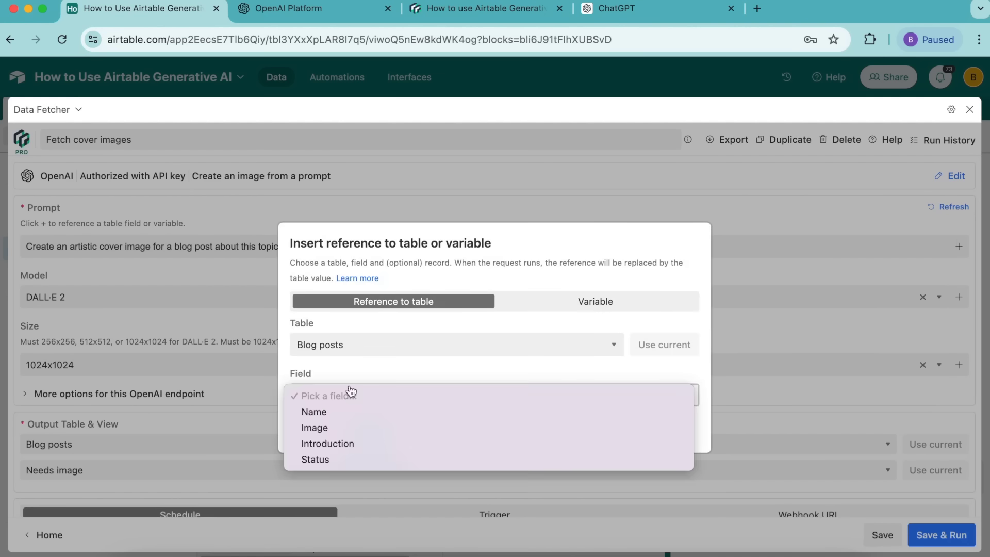
{"action": "left_click", "coordinate": [344, 416]}
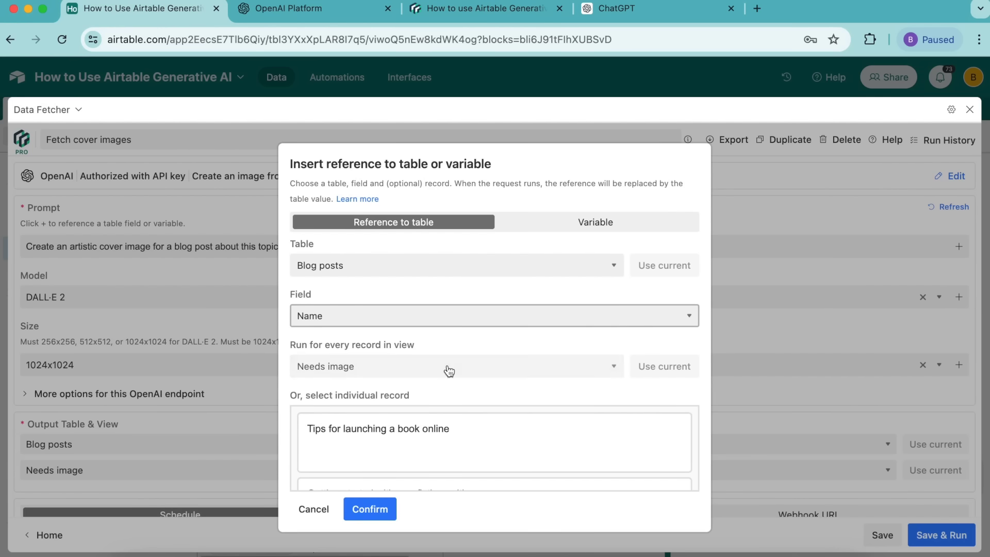
{"action": "left_click", "coordinate": [370, 509]}
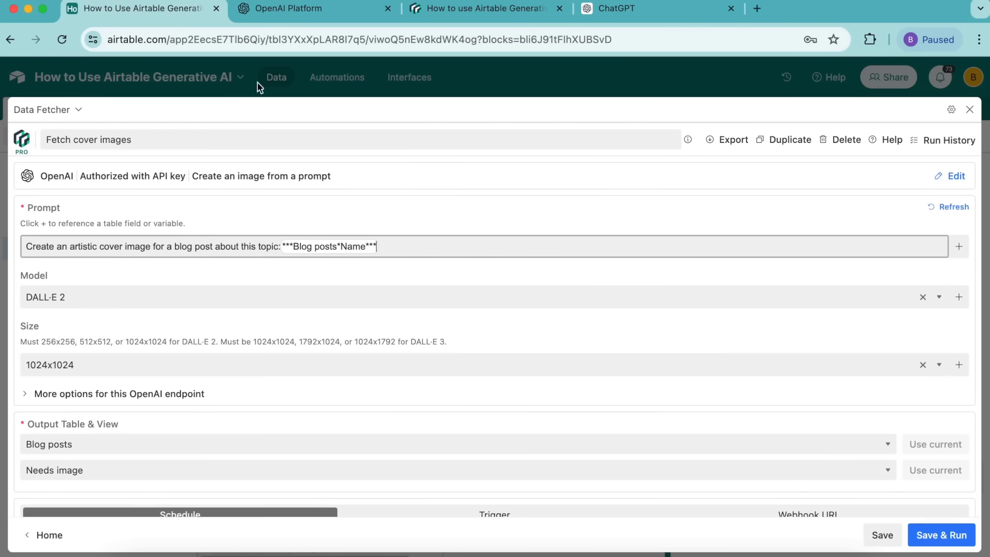
Append 'Do not add any text to the image.' to the end of the prompt.
{"action": "left_click", "coordinate": [456, 10]}
{"action": "scroll", "coordinate": [392, 253], "scroll_direction": "down", "scroll_amount": 10}
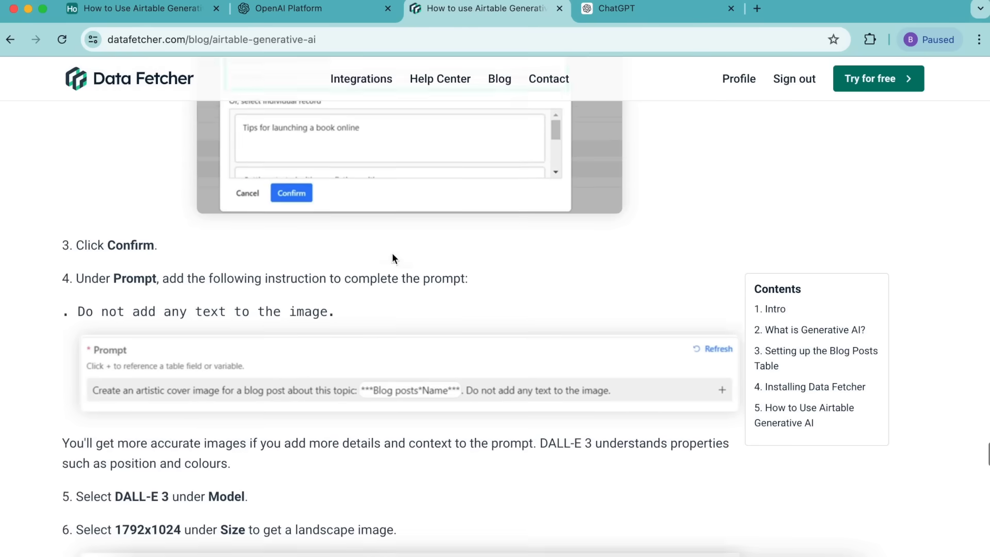
{"action": "left_click_drag", "start_coordinate": [63, 255], "coordinate": [328, 253]}
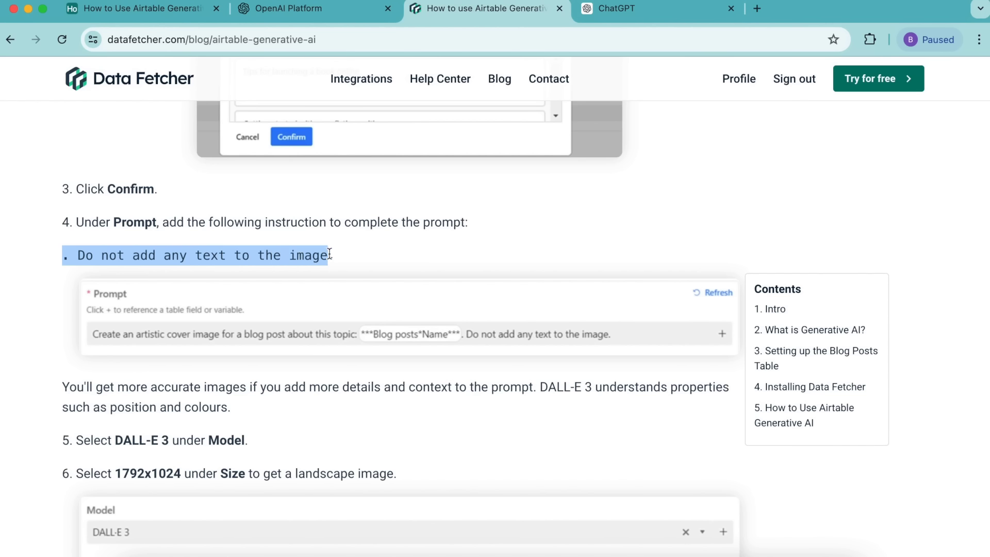
{"action": "left_click", "coordinate": [180, 9]}
{"action": "left_click", "coordinate": [398, 247]}
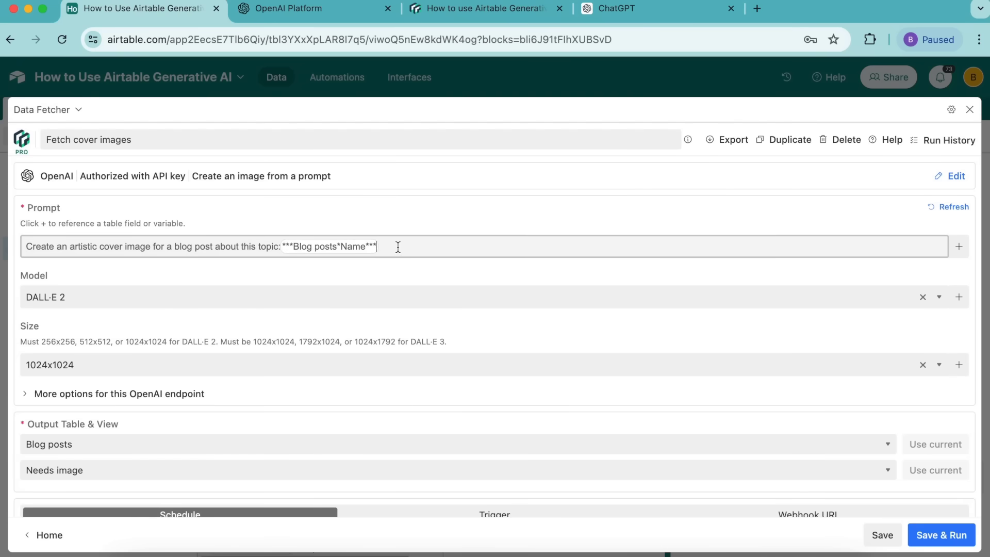
{"action": "key", "text": "super+v"}
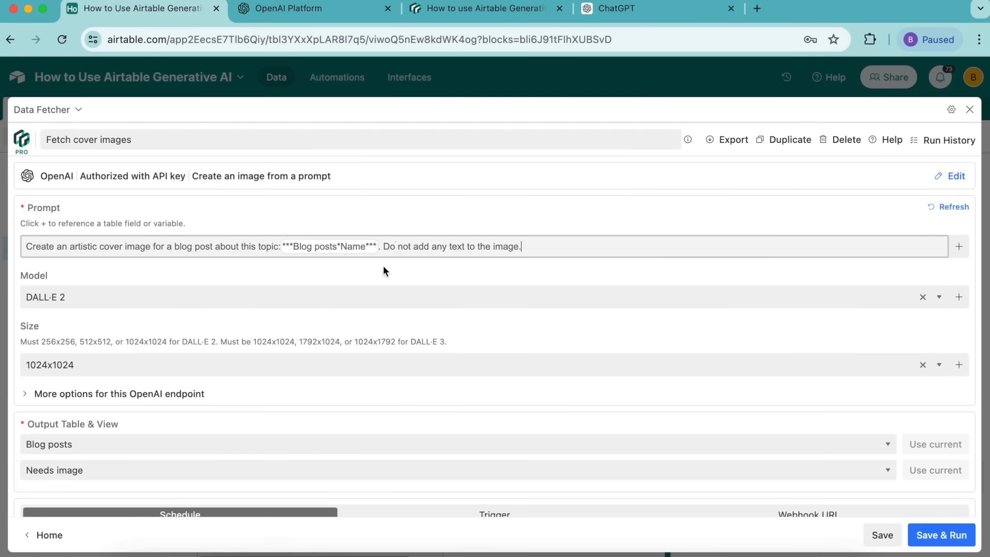
{"action": "left_click", "coordinate": [358, 298]}
Choose DALL·E 3, 1792x1024 size and Vivid style, then save and run the request.
{"action": "left_click", "coordinate": [332, 344]}
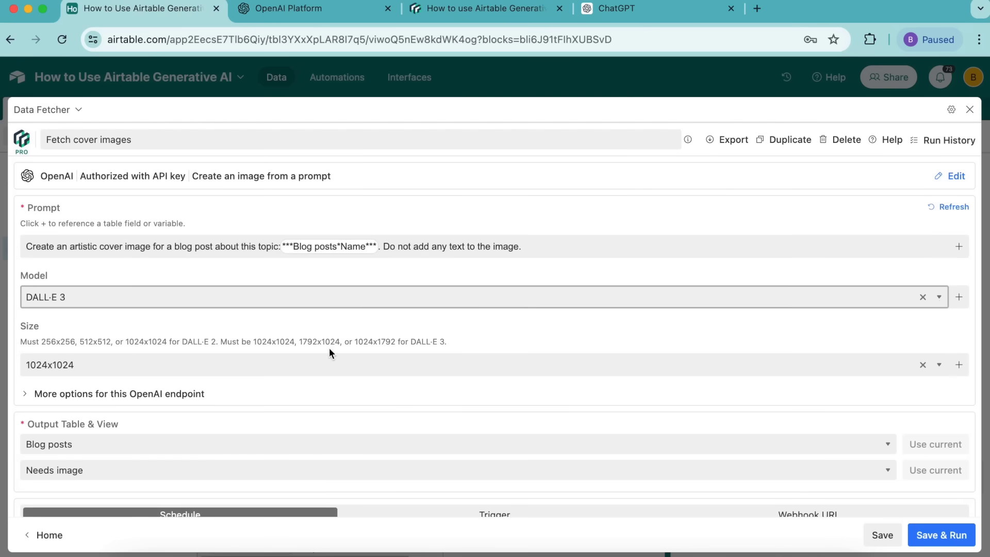
{"action": "left_click", "coordinate": [323, 364]}
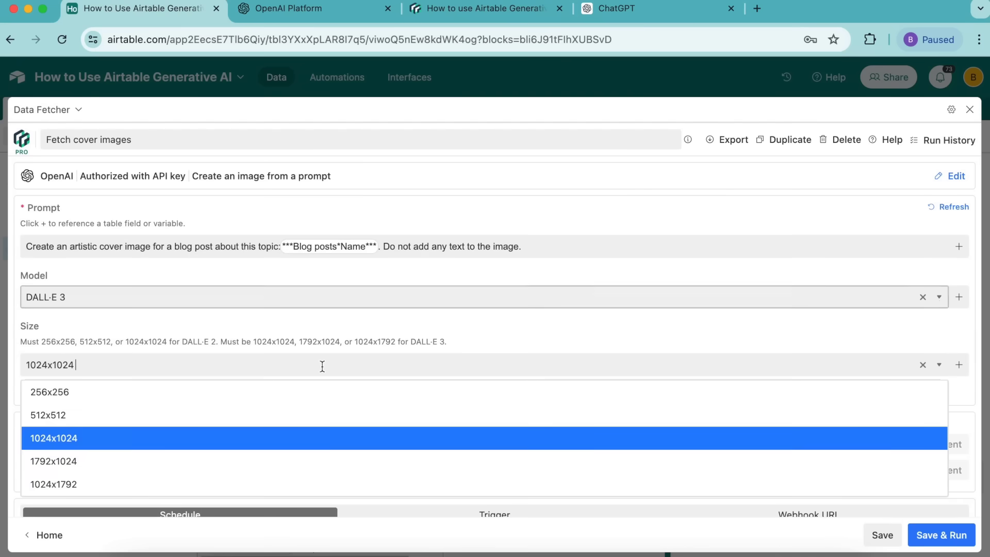
{"action": "left_click", "coordinate": [43, 461]}
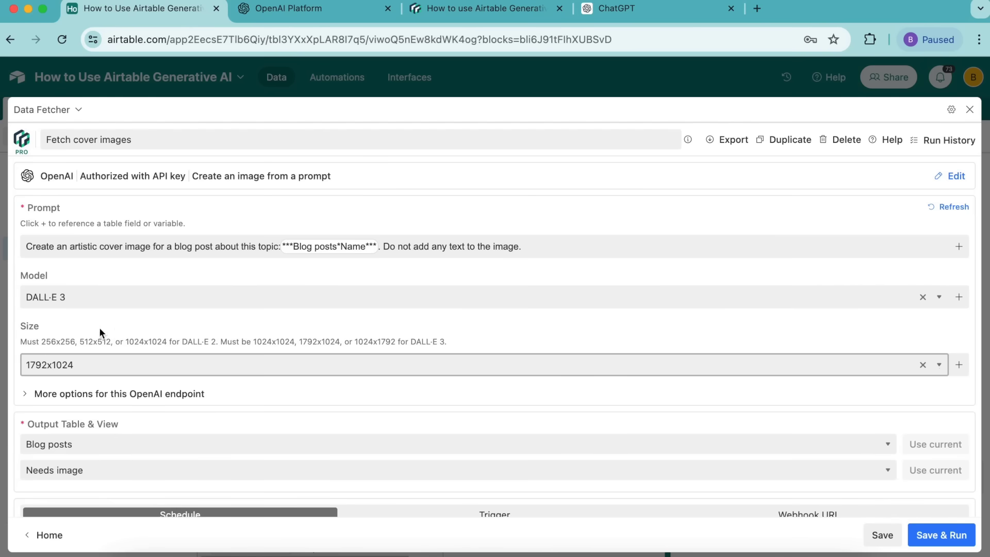
{"action": "left_click", "coordinate": [114, 395]}
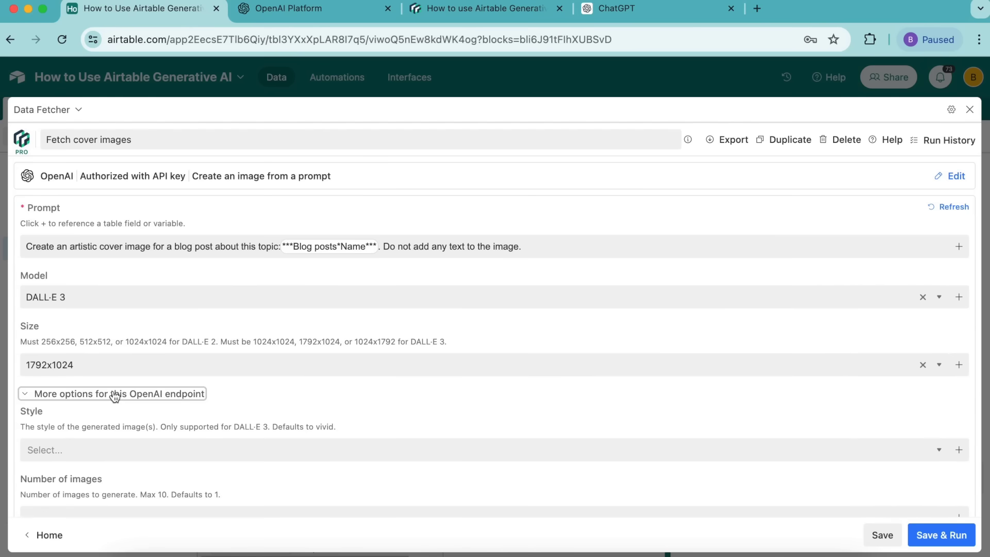
{"action": "left_click", "coordinate": [97, 444]}
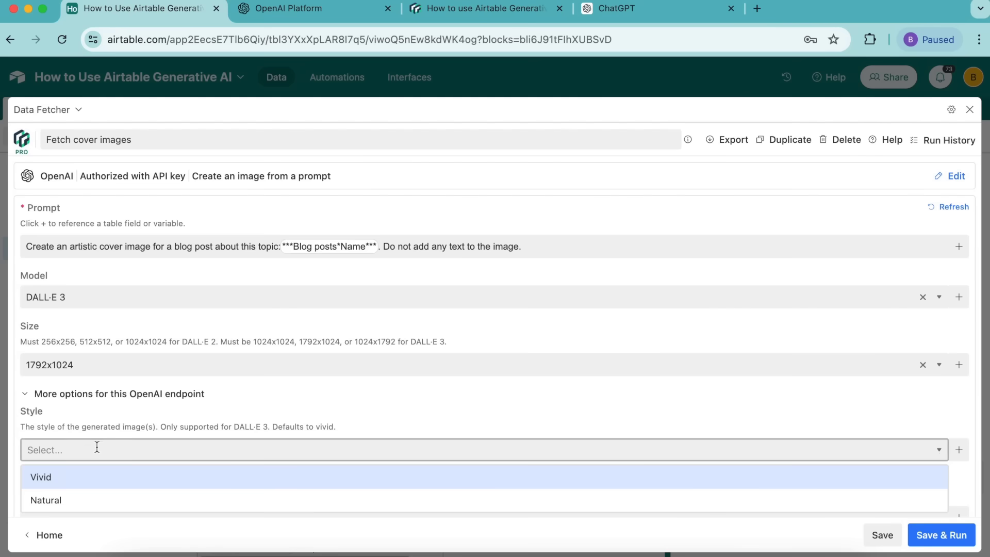
{"action": "left_click", "coordinate": [92, 484]}
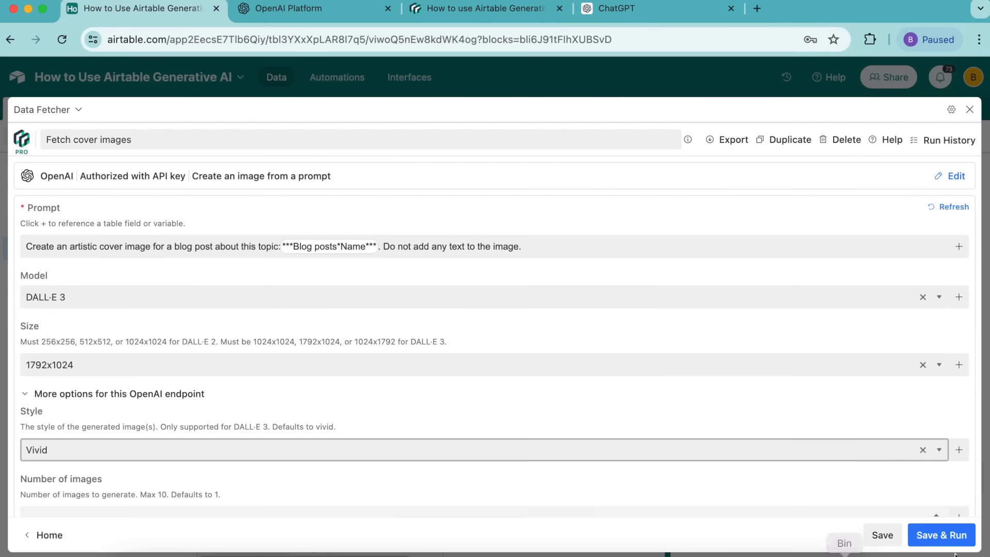
{"action": "left_click", "coordinate": [942, 536]}
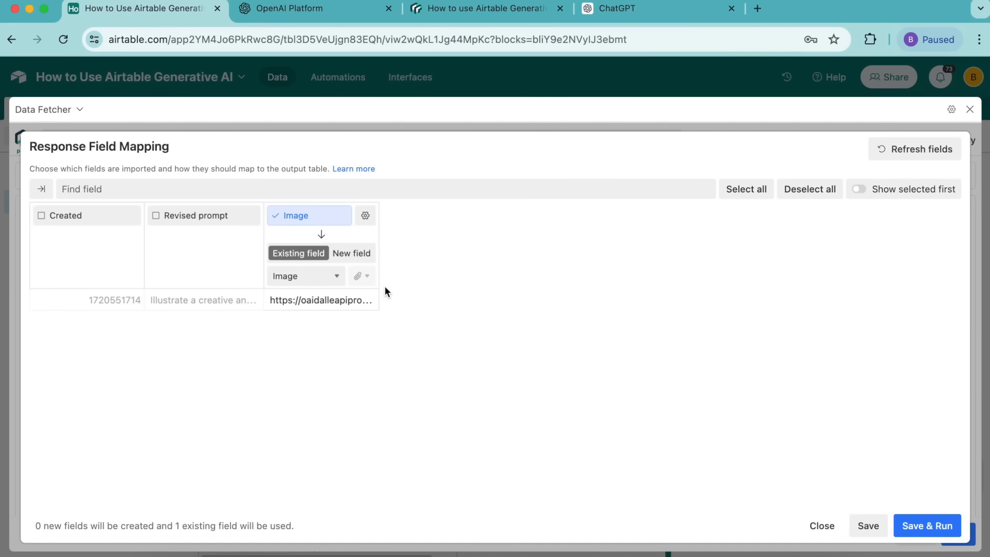
Run the request into the existing Image field and show the output table, now 0 posts.
{"action": "left_click", "coordinate": [938, 531]}
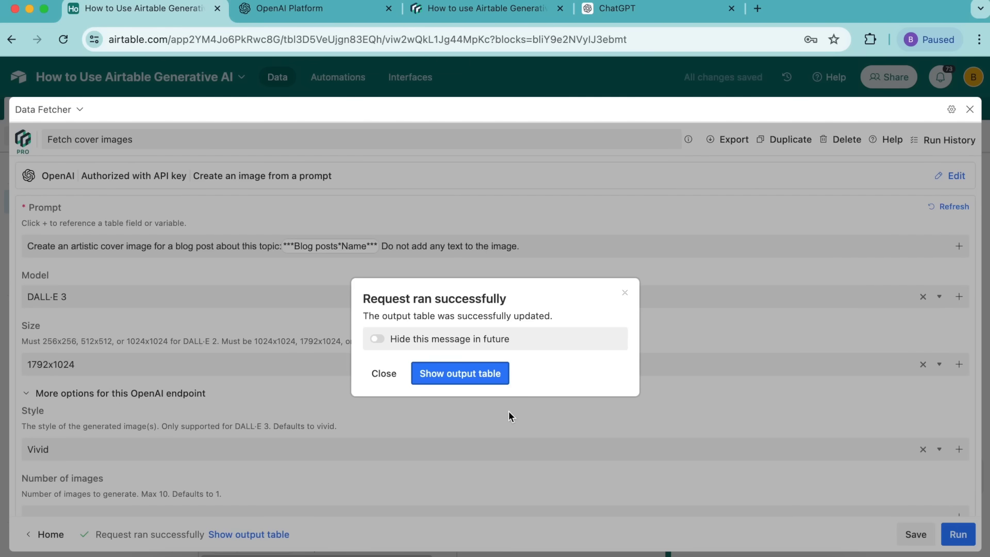
{"action": "left_click", "coordinate": [476, 382]}
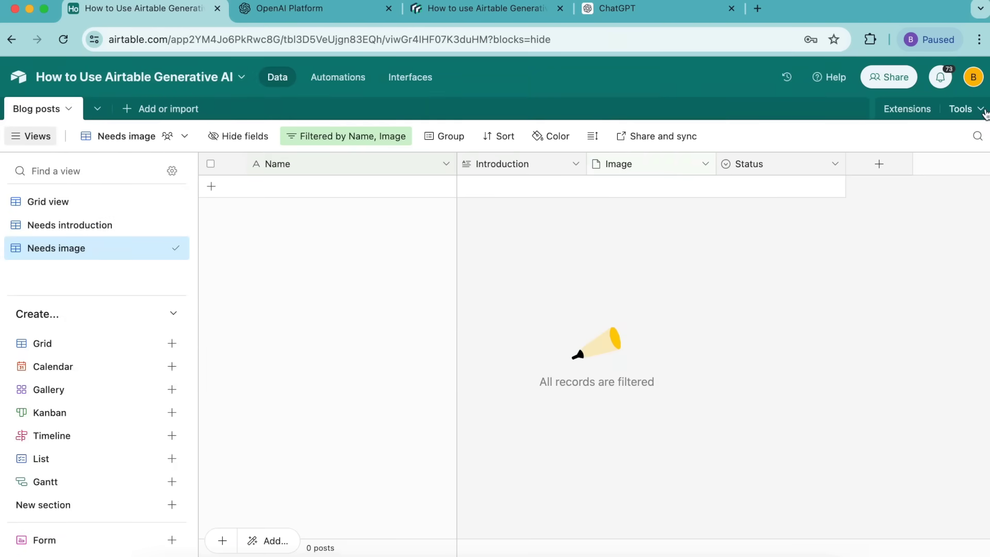
Switch to the full grid view and preview row 2's generated cover image.
{"action": "left_click", "coordinate": [71, 202]}
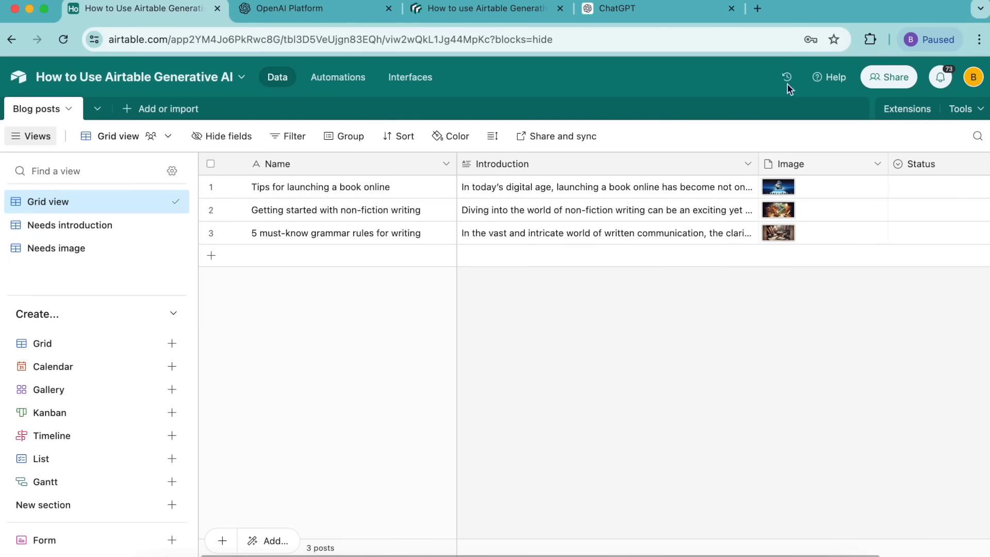
{"action": "left_click", "coordinate": [774, 210]}
{"action": "left_click", "coordinate": [774, 210]}
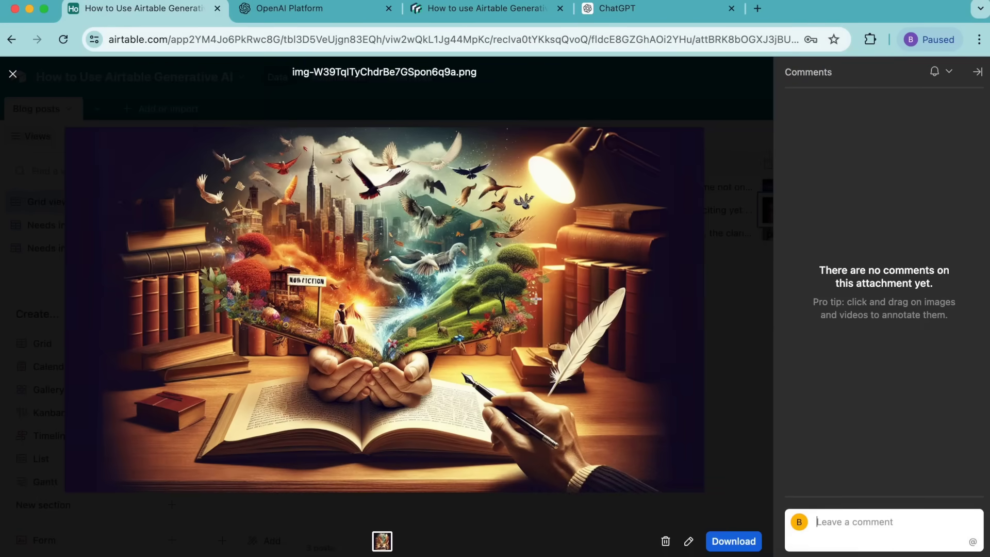
{"action": "left_click", "coordinate": [13, 74]}
{"action": "left_click", "coordinate": [512, 343]}
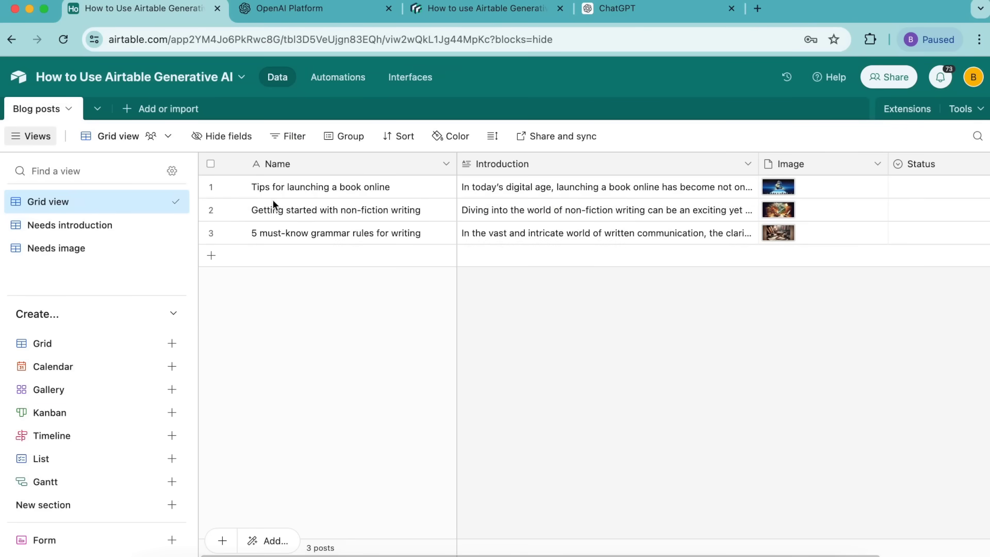
Return to the Data Fetcher tutorial article and scroll further down.
{"action": "left_click", "coordinate": [495, 15]}
{"action": "left_click", "coordinate": [540, 224]}
{"action": "scroll", "coordinate": [539, 214], "scroll_direction": "down", "scroll_amount": 20}
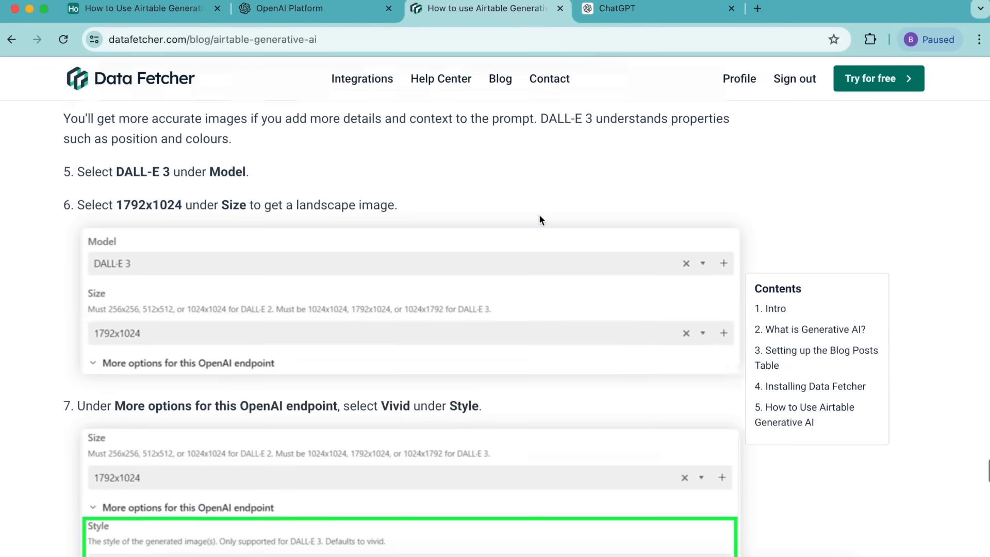
{"action": "scroll", "coordinate": [539, 218], "scroll_direction": "up", "scroll_amount": 5}
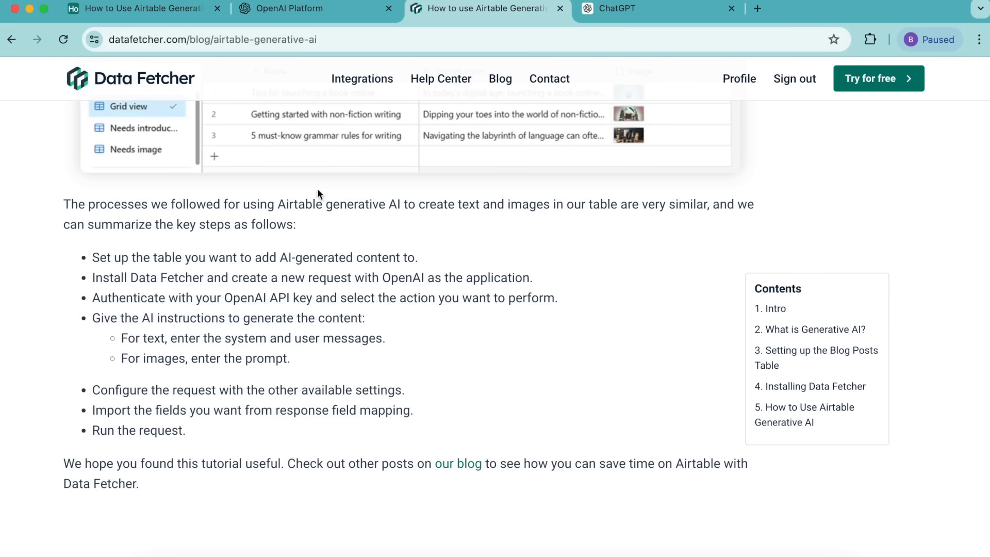
{"action": "scroll", "coordinate": [593, 408], "scroll_direction": "up", "scroll_amount": 10}
{"action": "scroll", "coordinate": [574, 385], "scroll_direction": "up", "scroll_amount": 20}
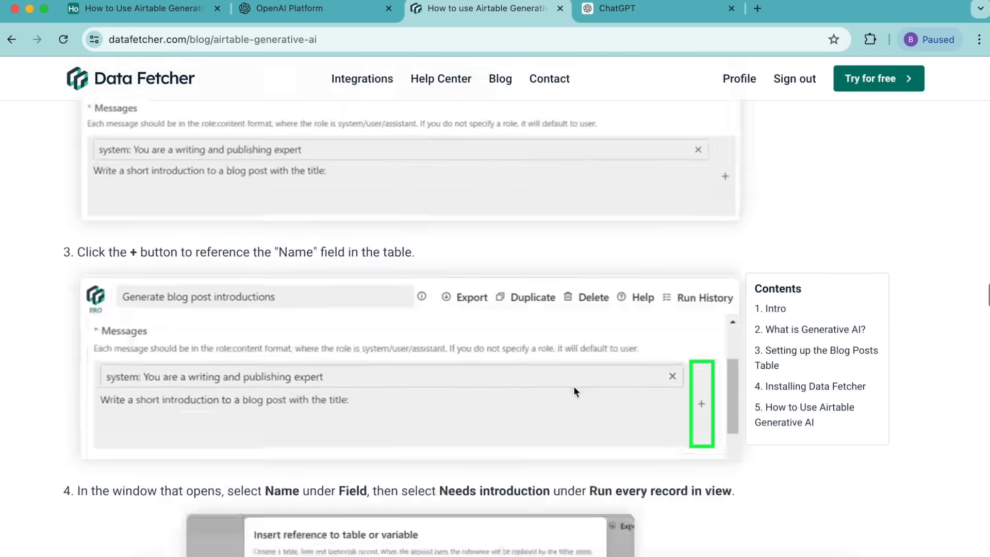